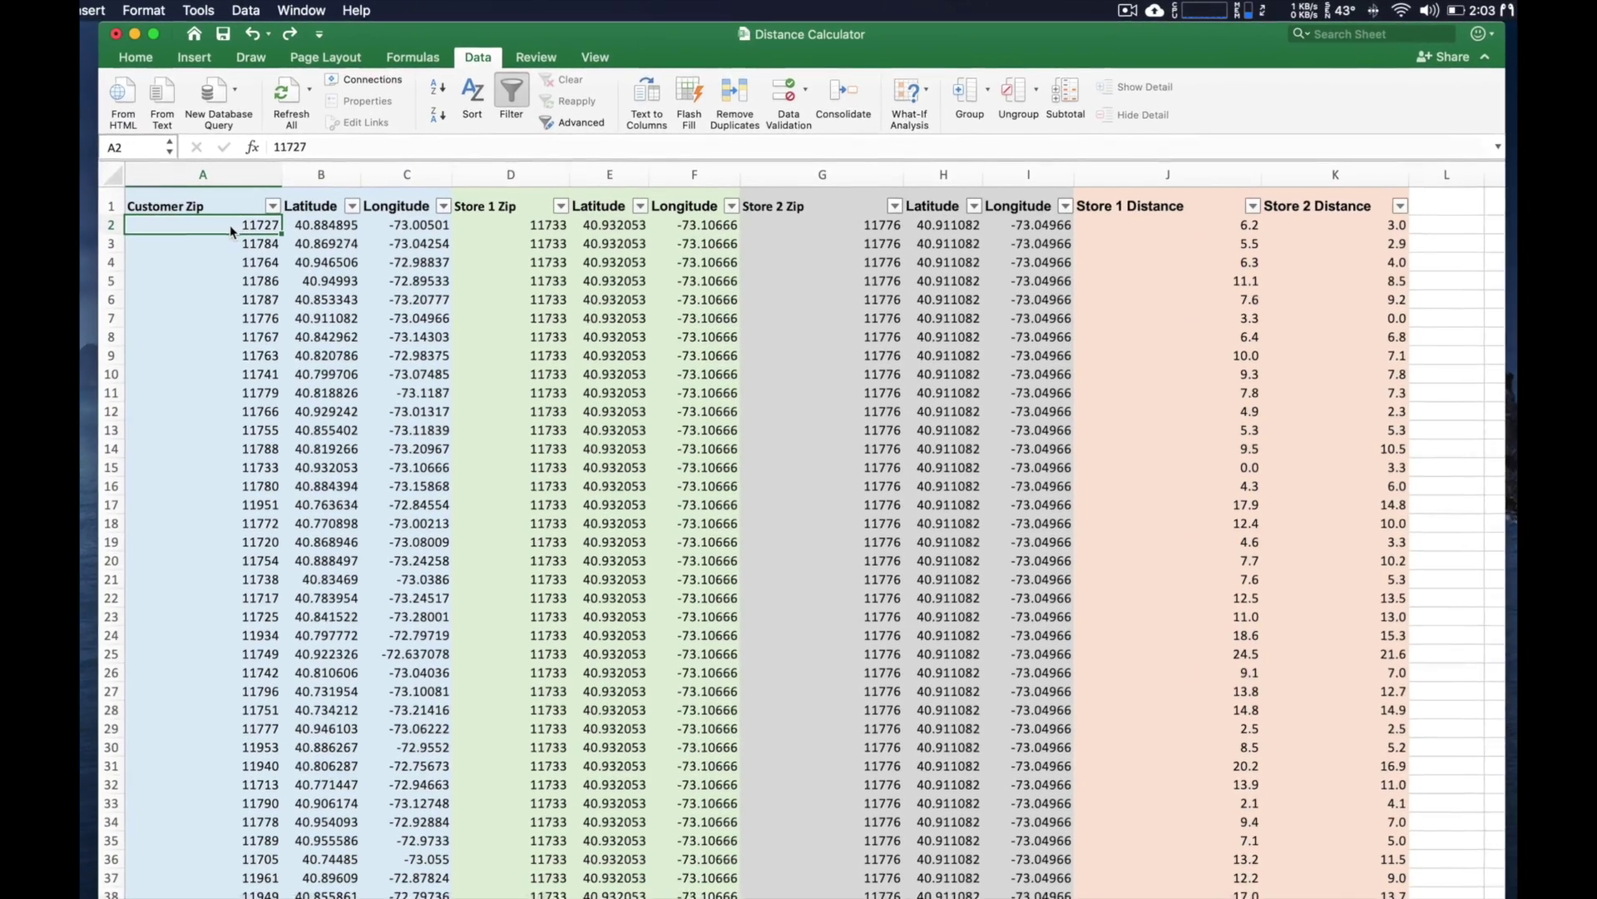
key(Down)
key(Down)
key(Down)
key(Down)
key(Down)
key(Up)
key(Up)
key(Up)
key(Up)
key(Up)
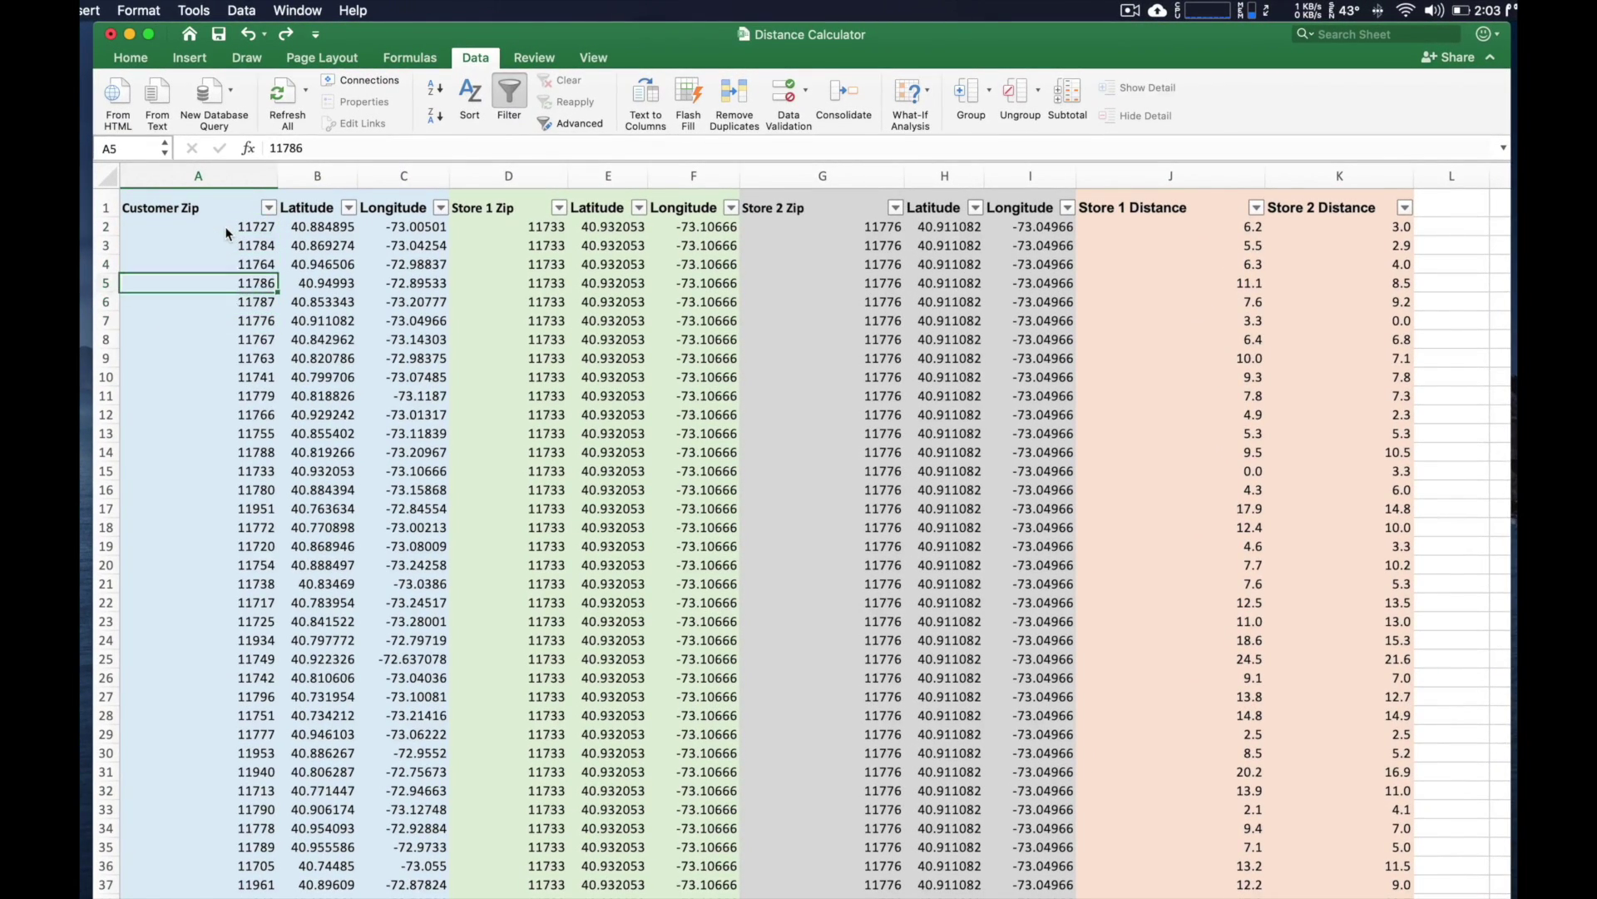
key(Down)
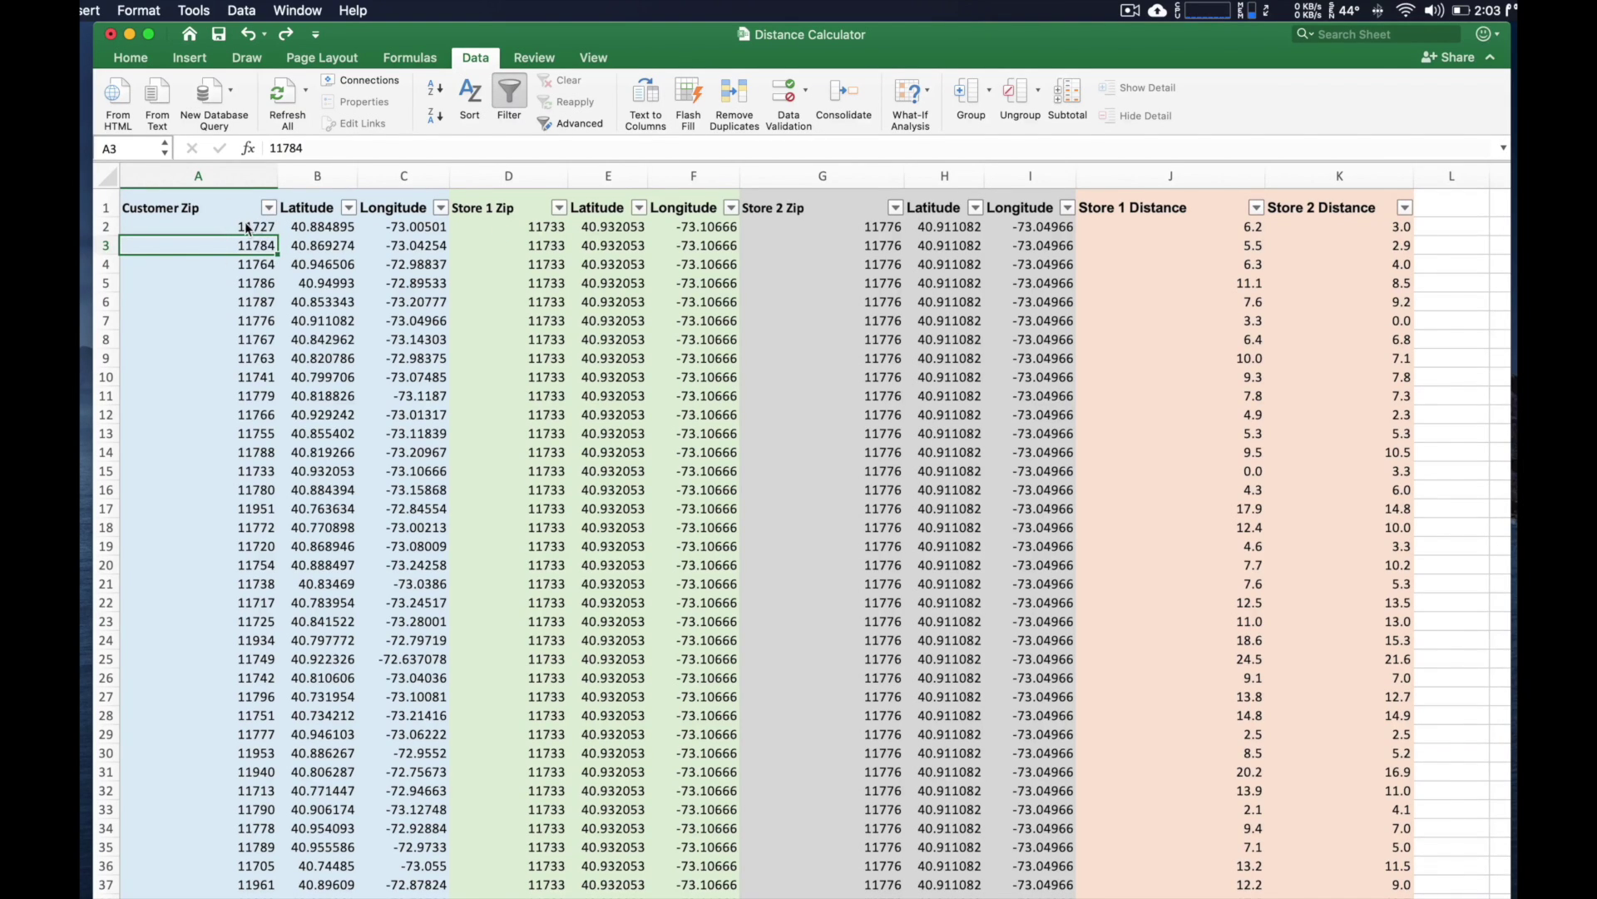
click(509, 231)
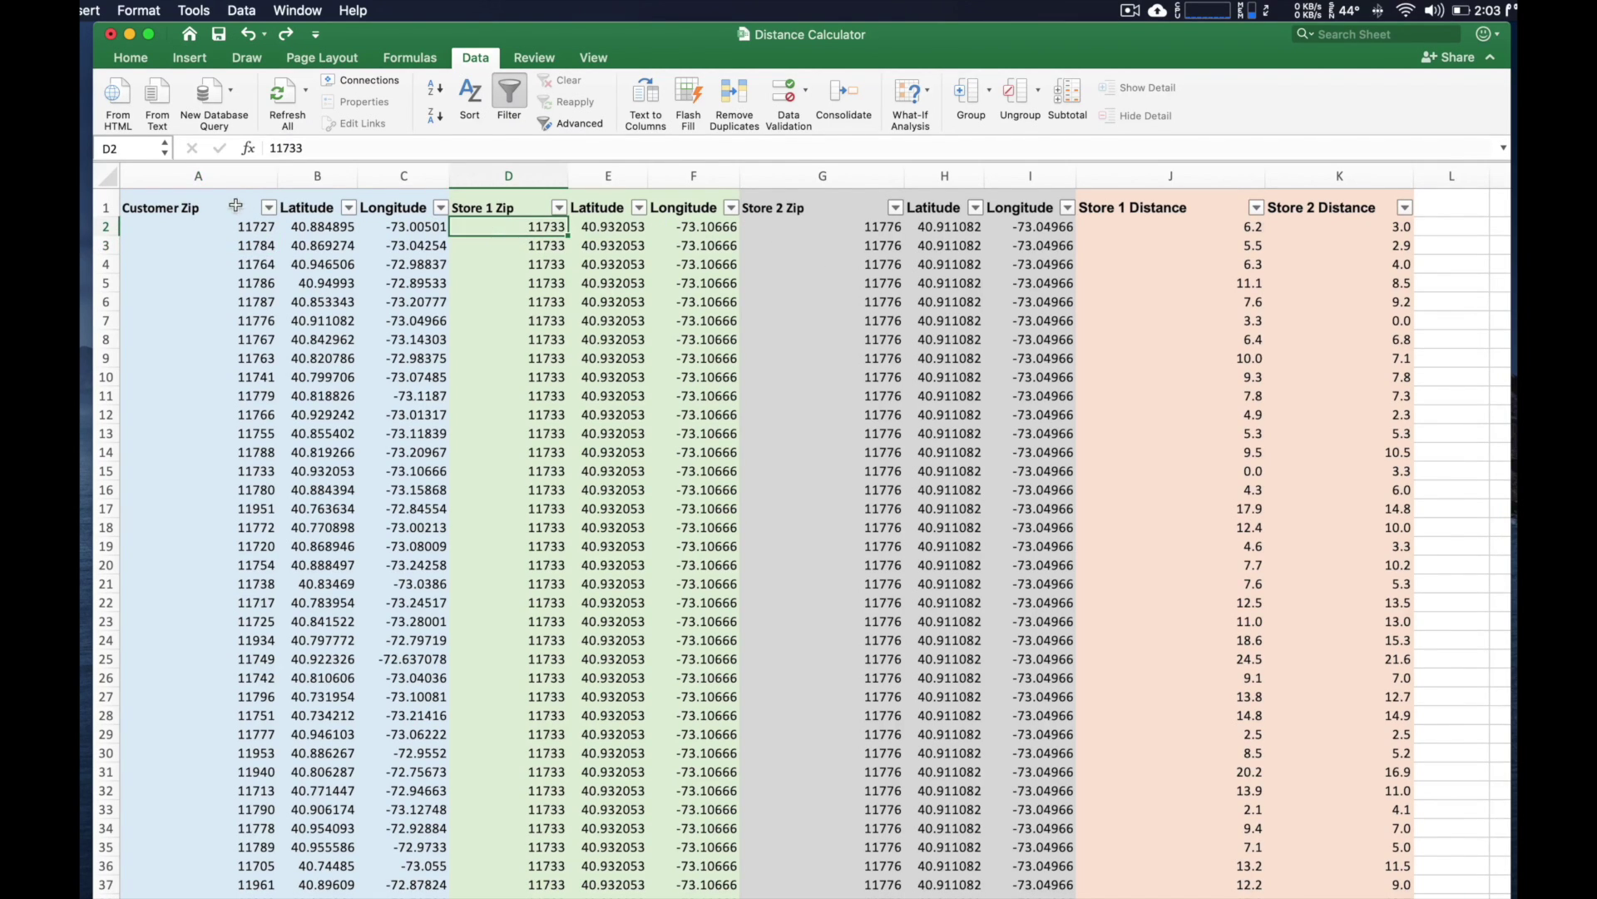
click(246, 232)
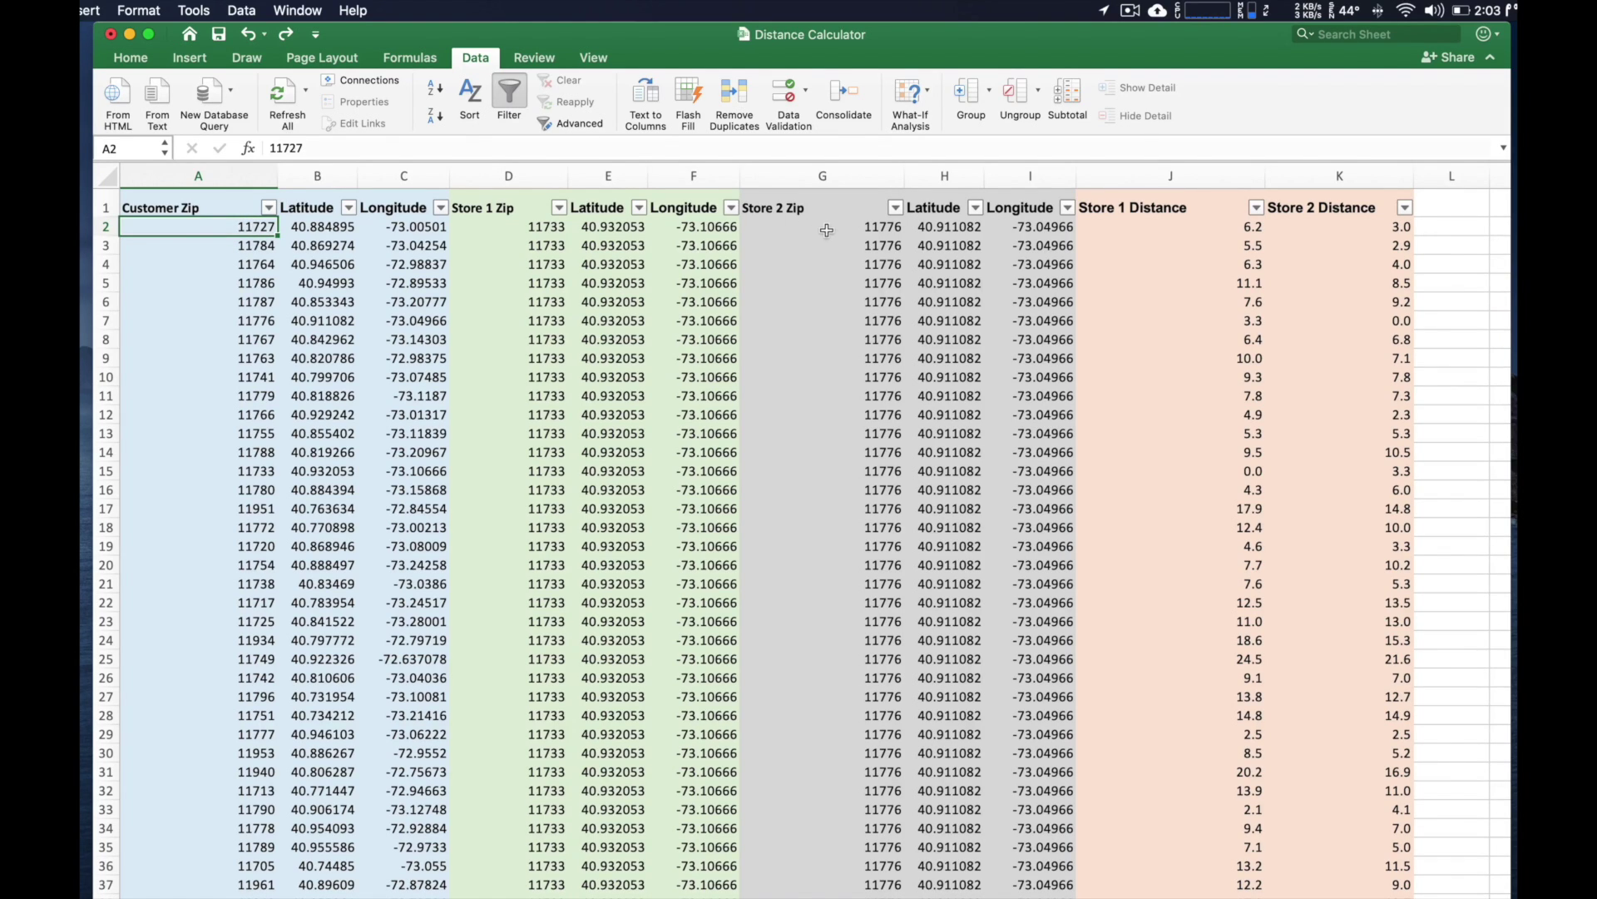
drag(1181, 226, 1347, 228)
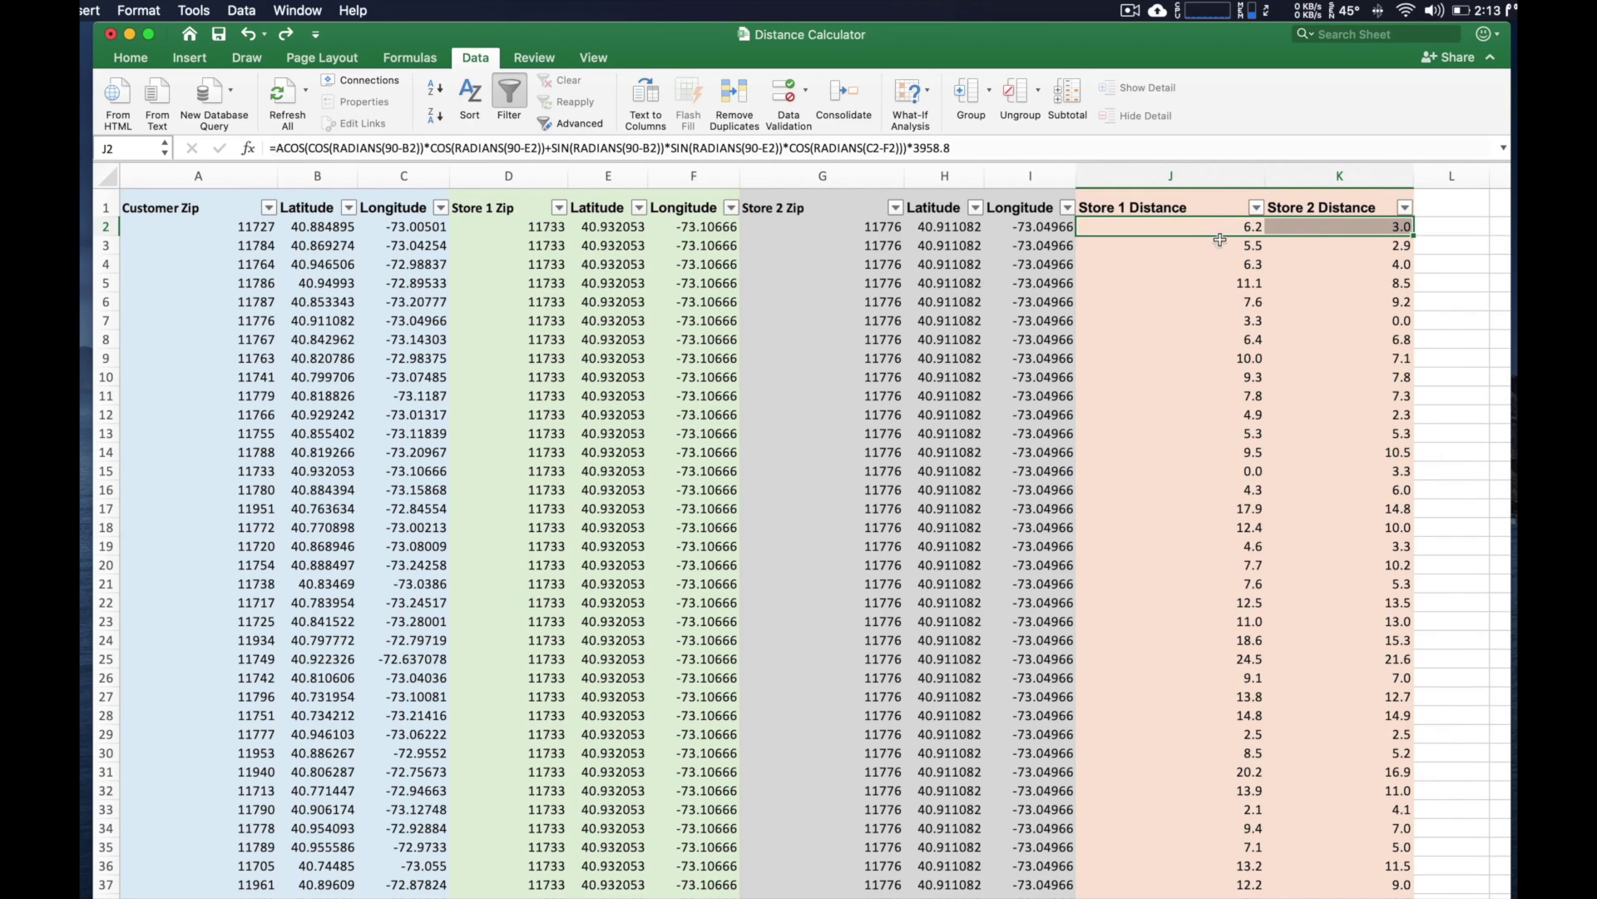
click(1229, 222)
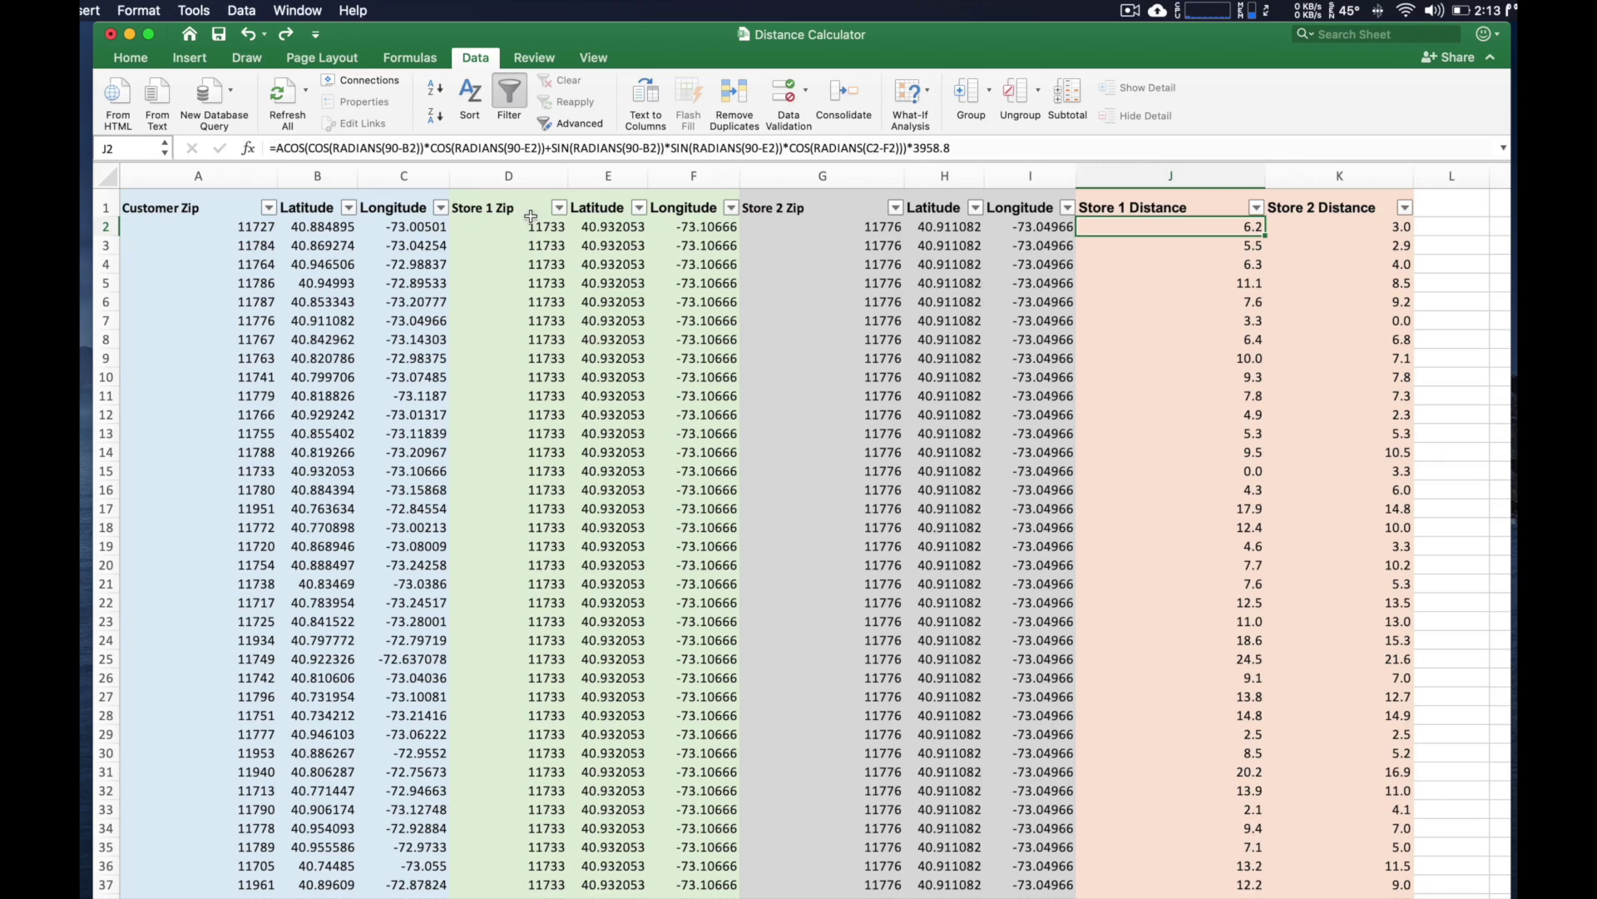
click(1328, 231)
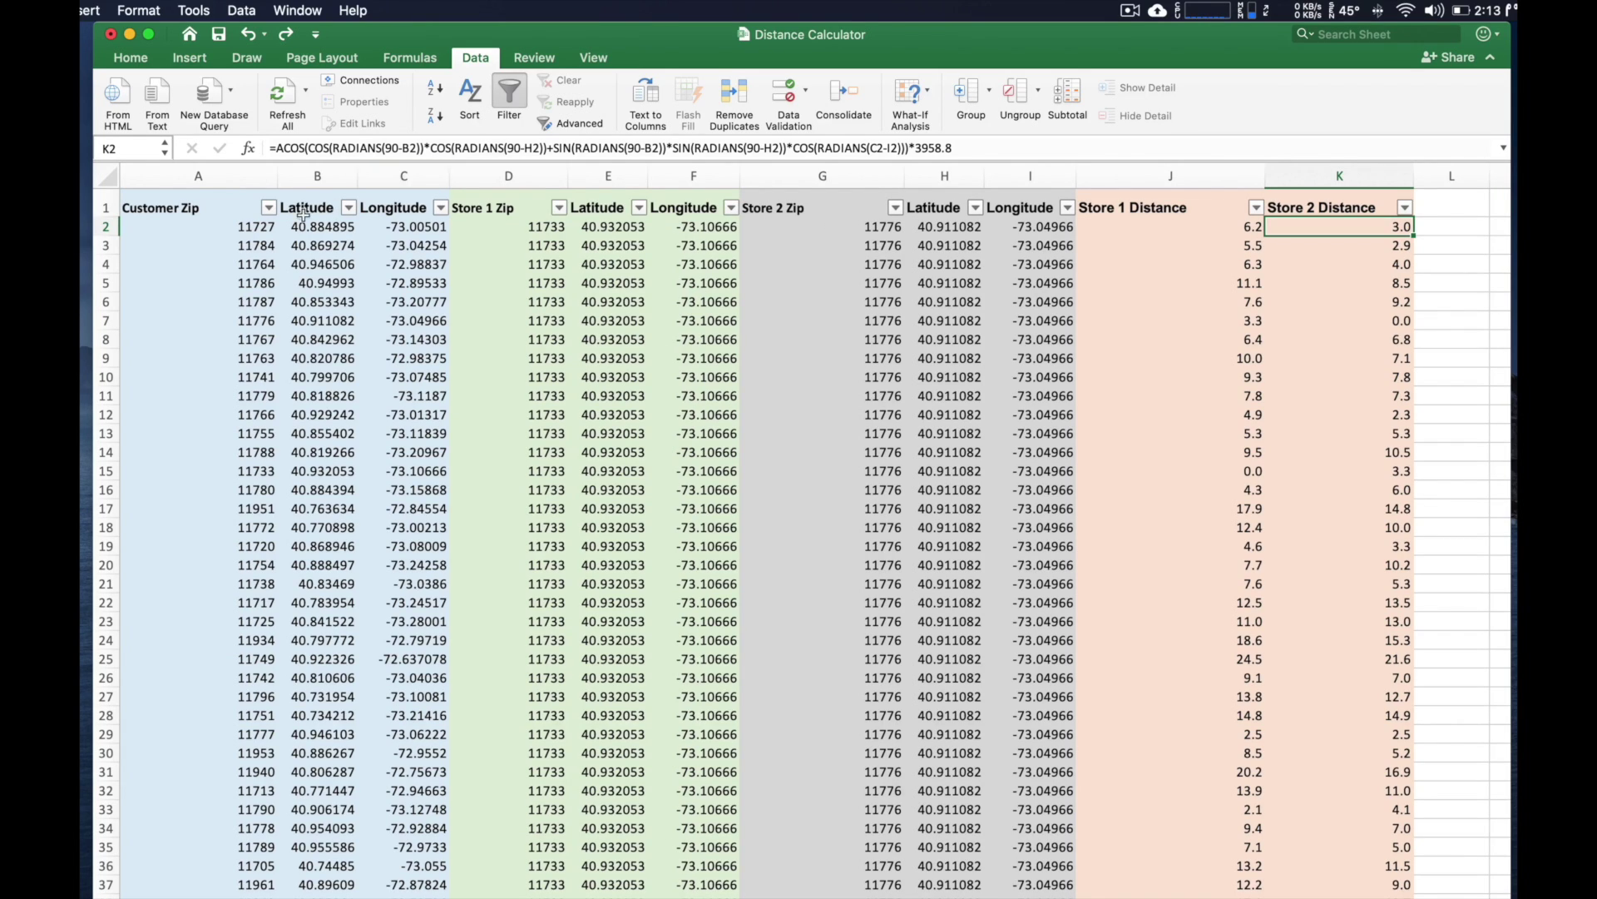
click(233, 224)
key(Down)
key(Down)
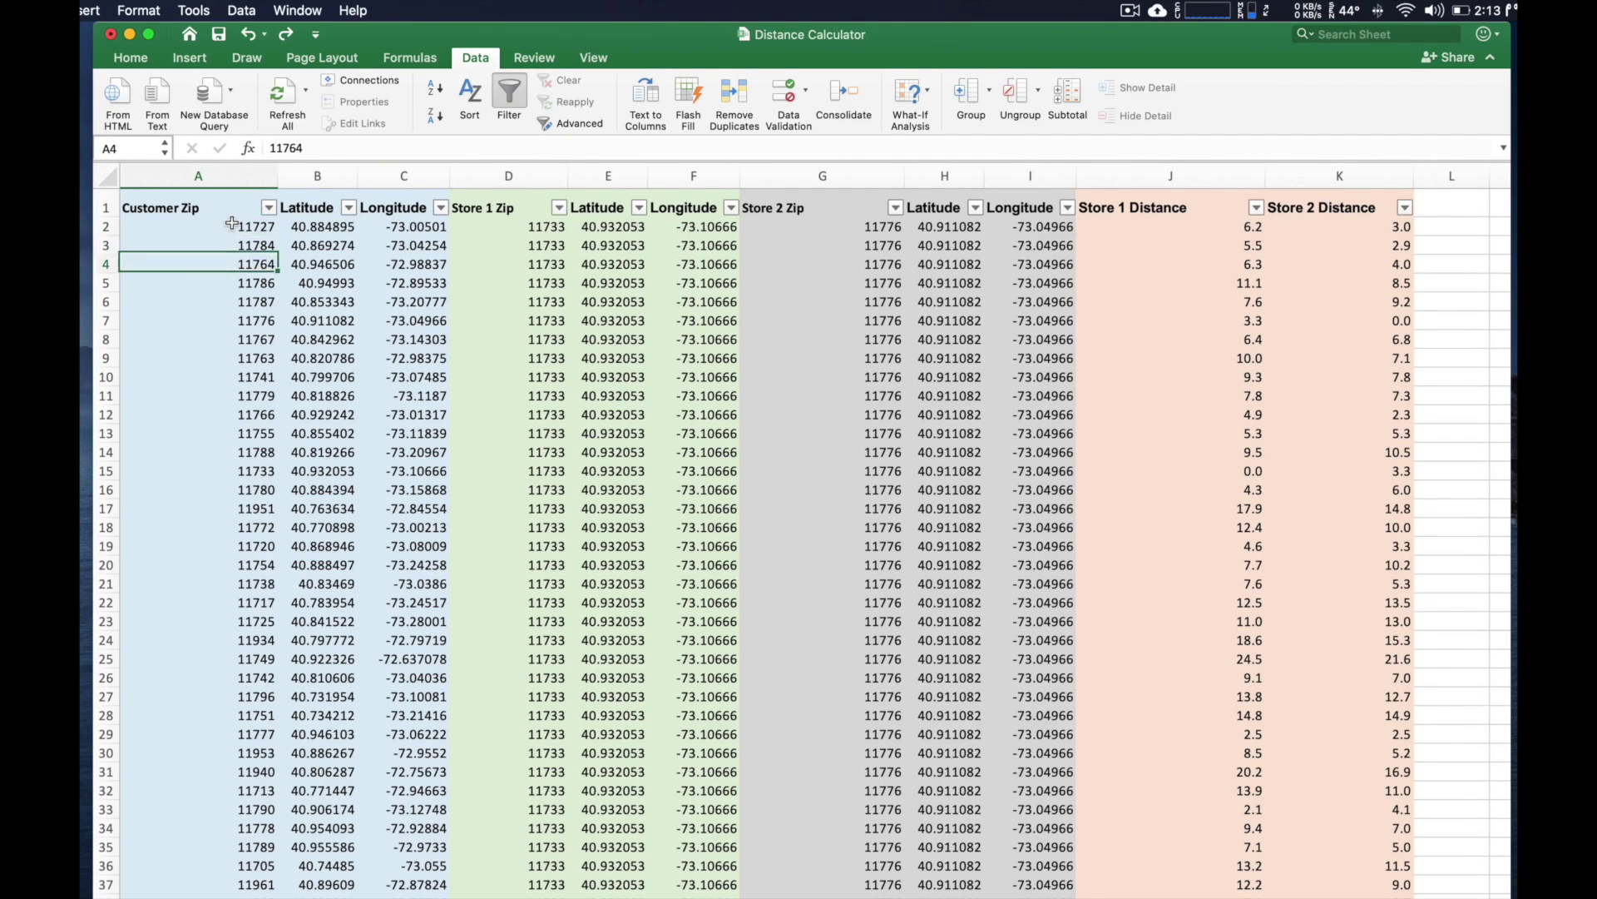
key(Up)
key(Up)
key(Down)
key(Down)
key(Down)
key(Down)
key(Up)
key(Up)
key(Up)
key(Up)
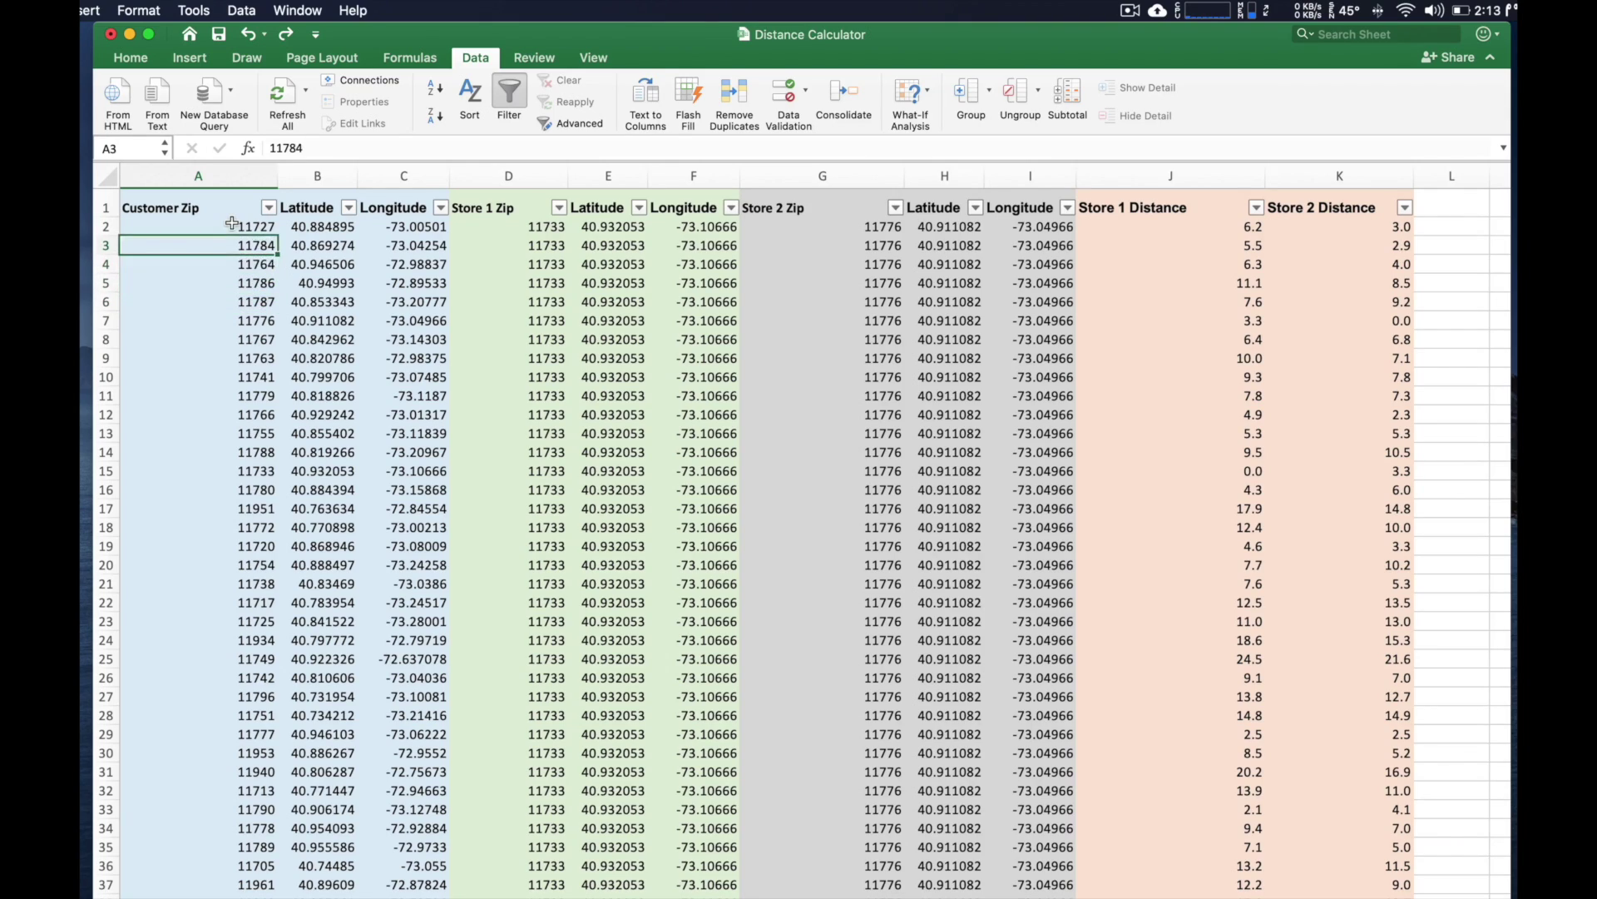
key(Right)
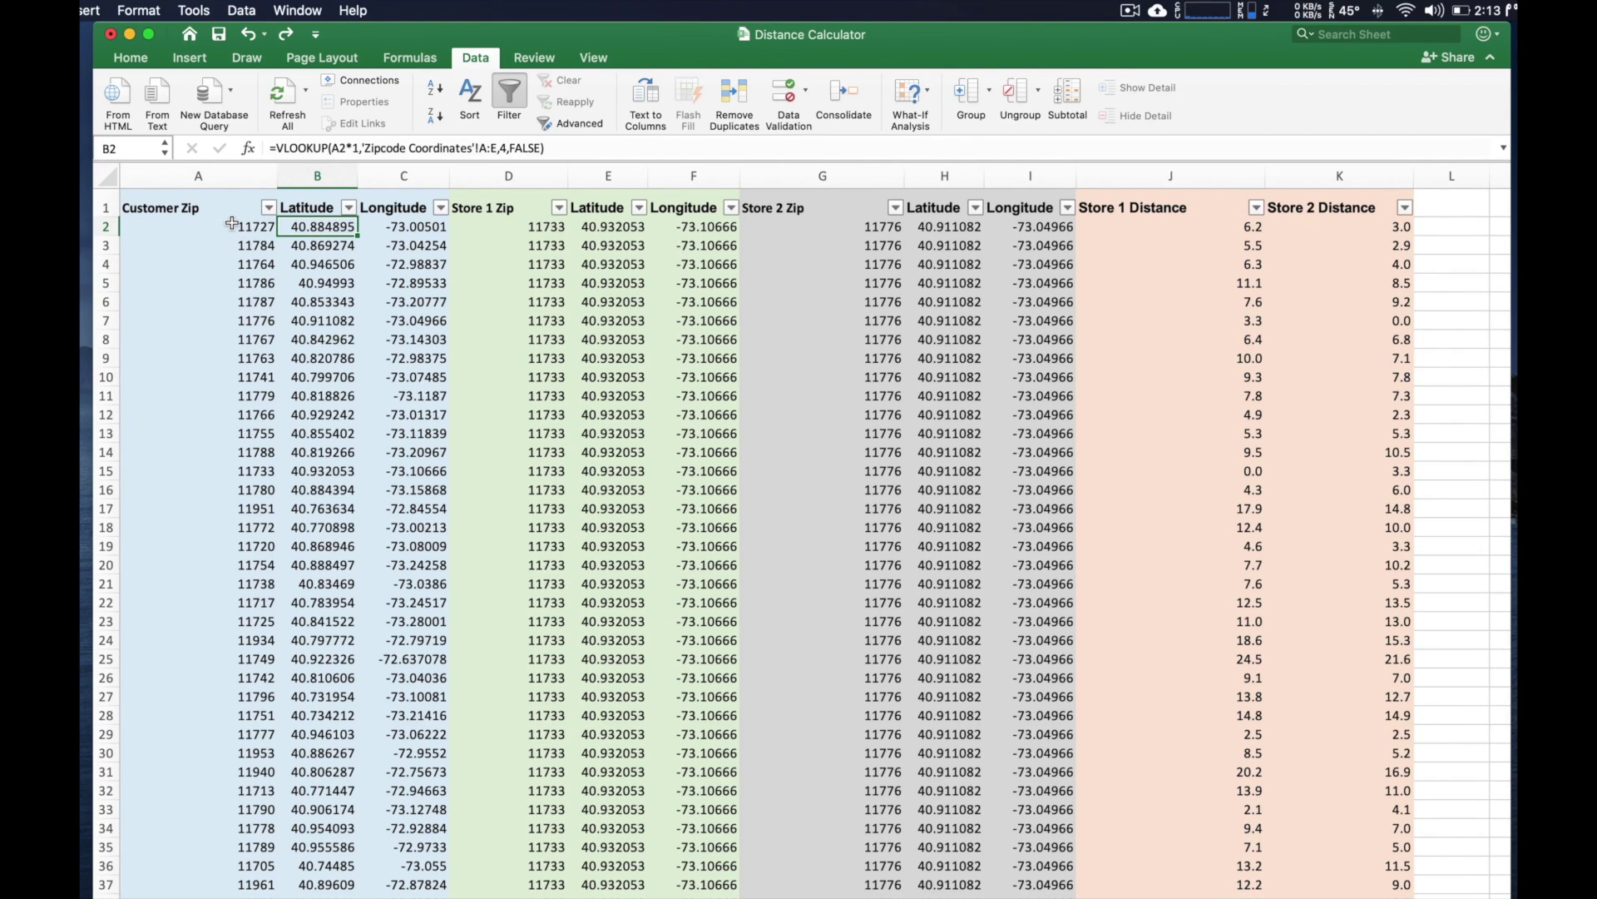
key(shift+Right)
key(shift+Left)
click(247, 228)
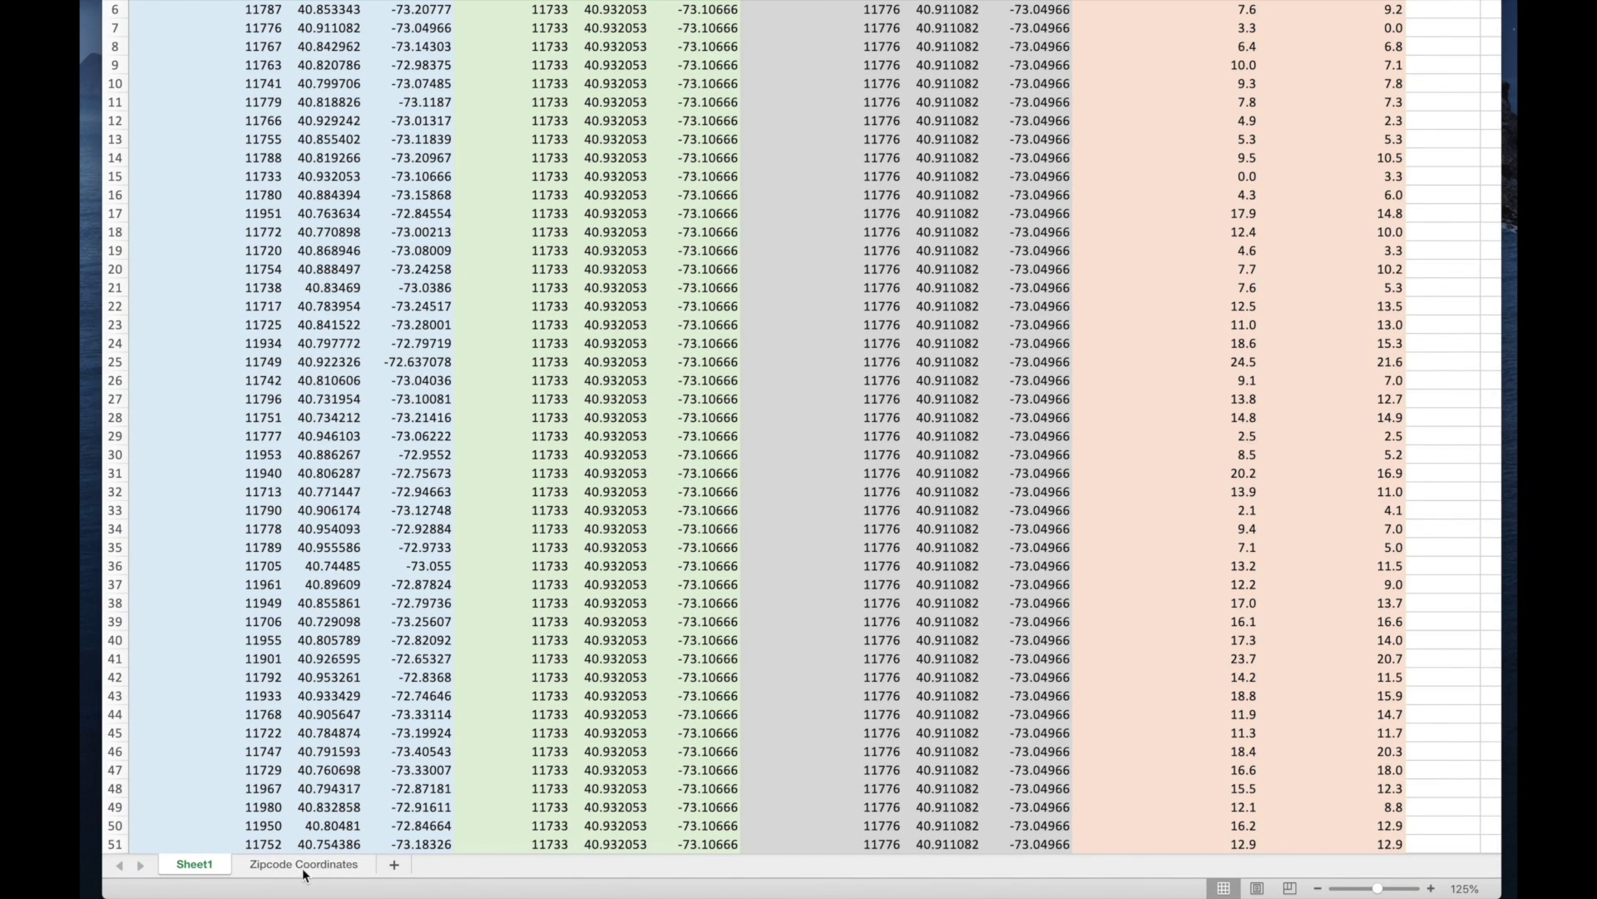
click(302, 865)
scroll(329, 410, up, 3)
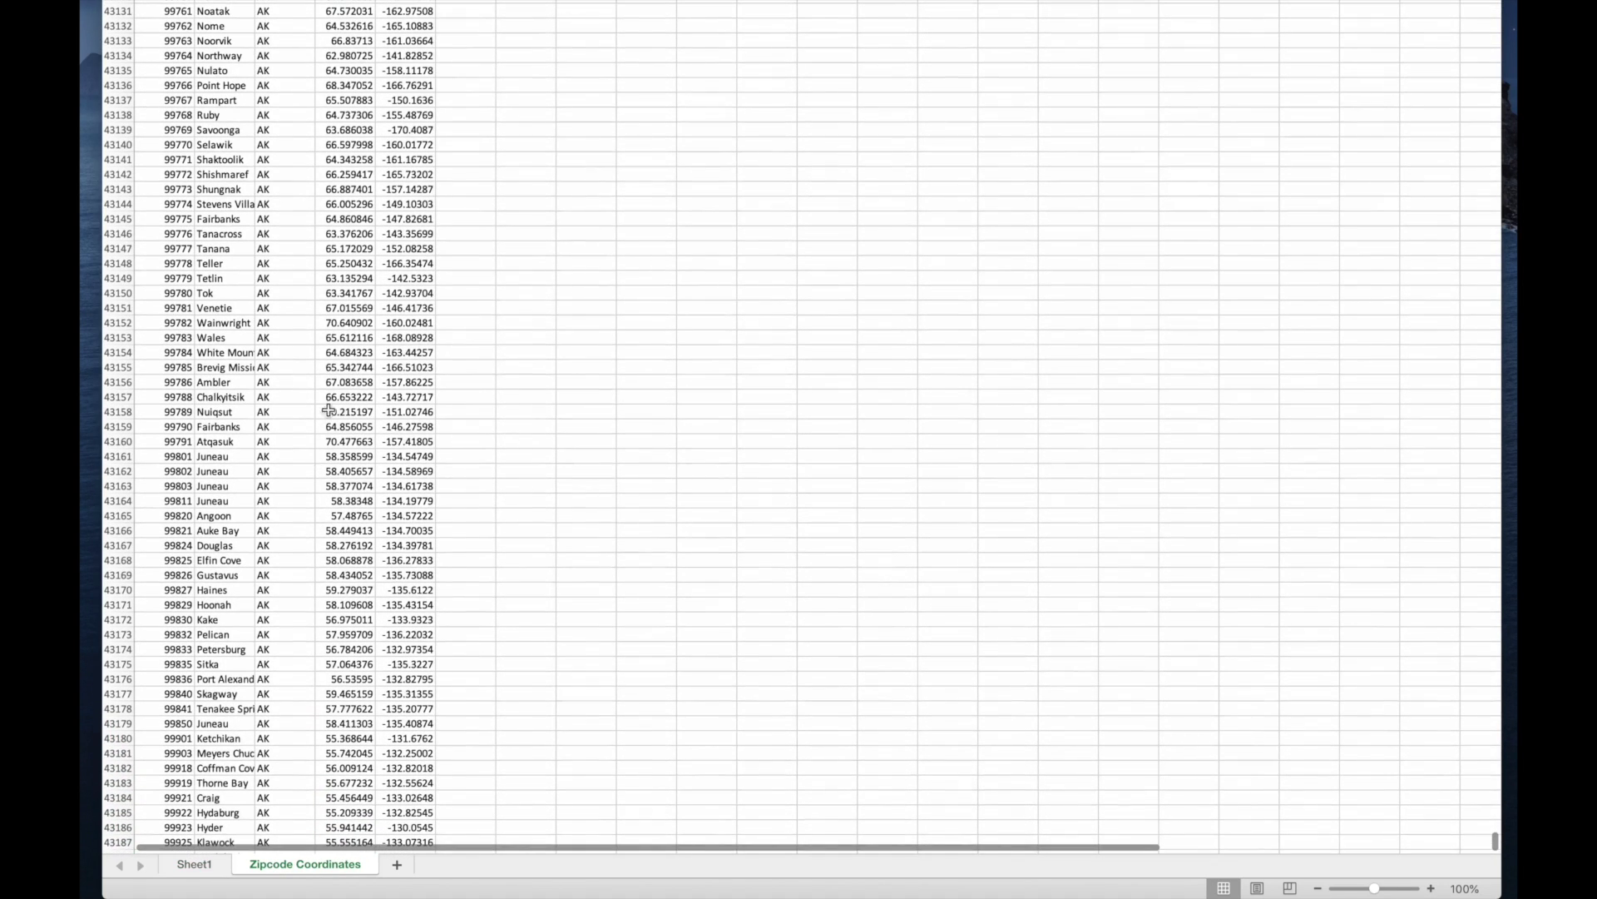
click(174, 337)
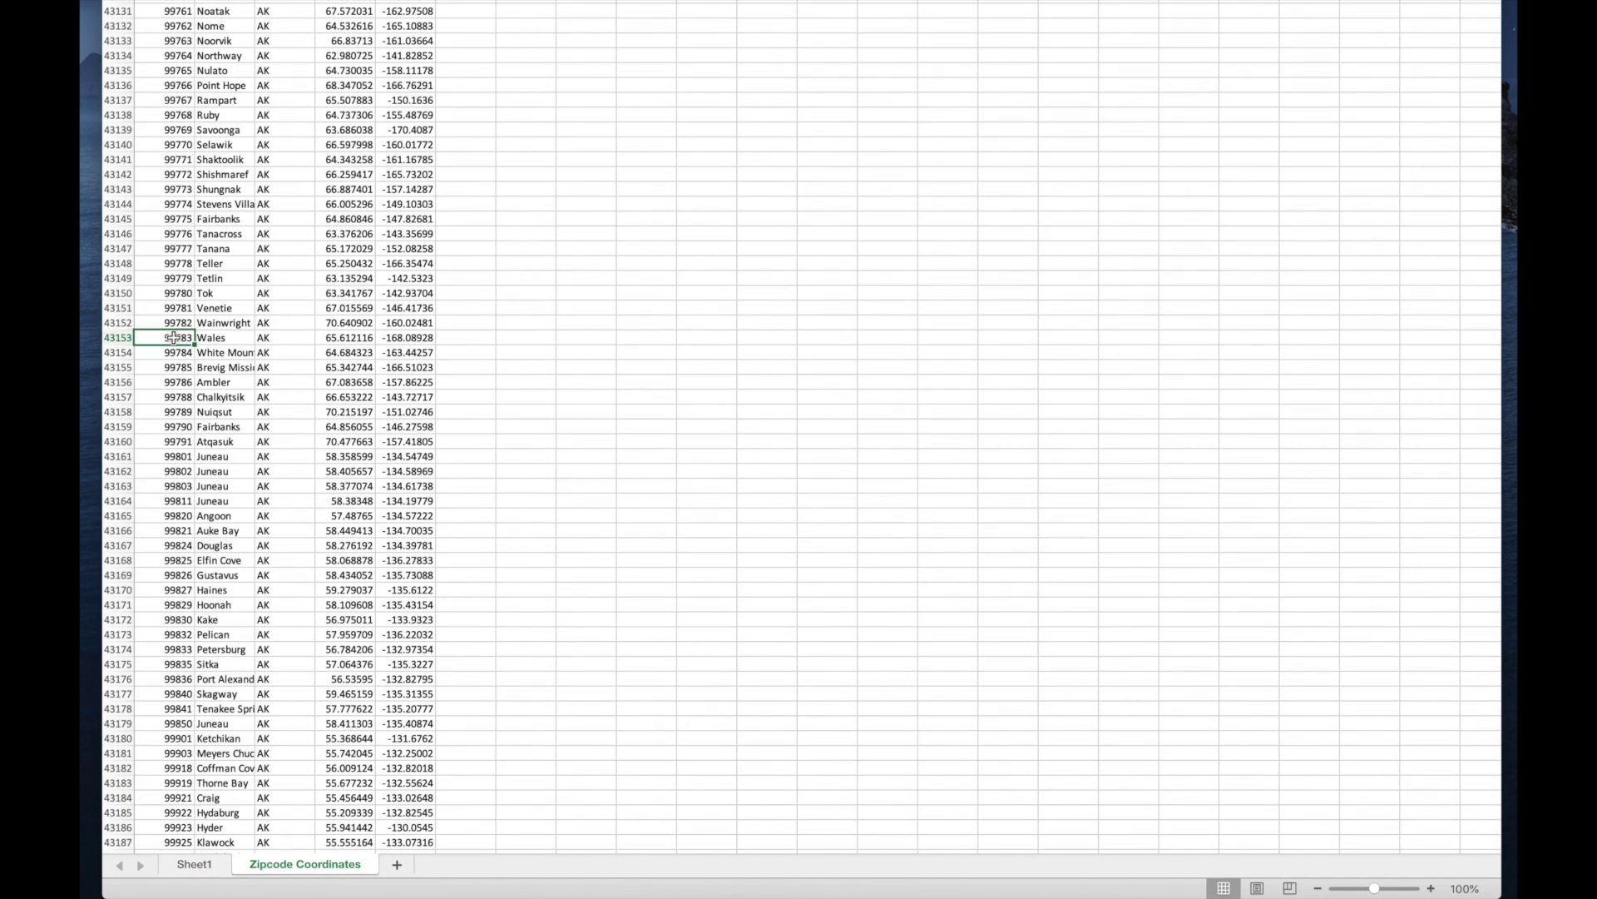
scroll(174, 337, up, 20)
key(super+a)
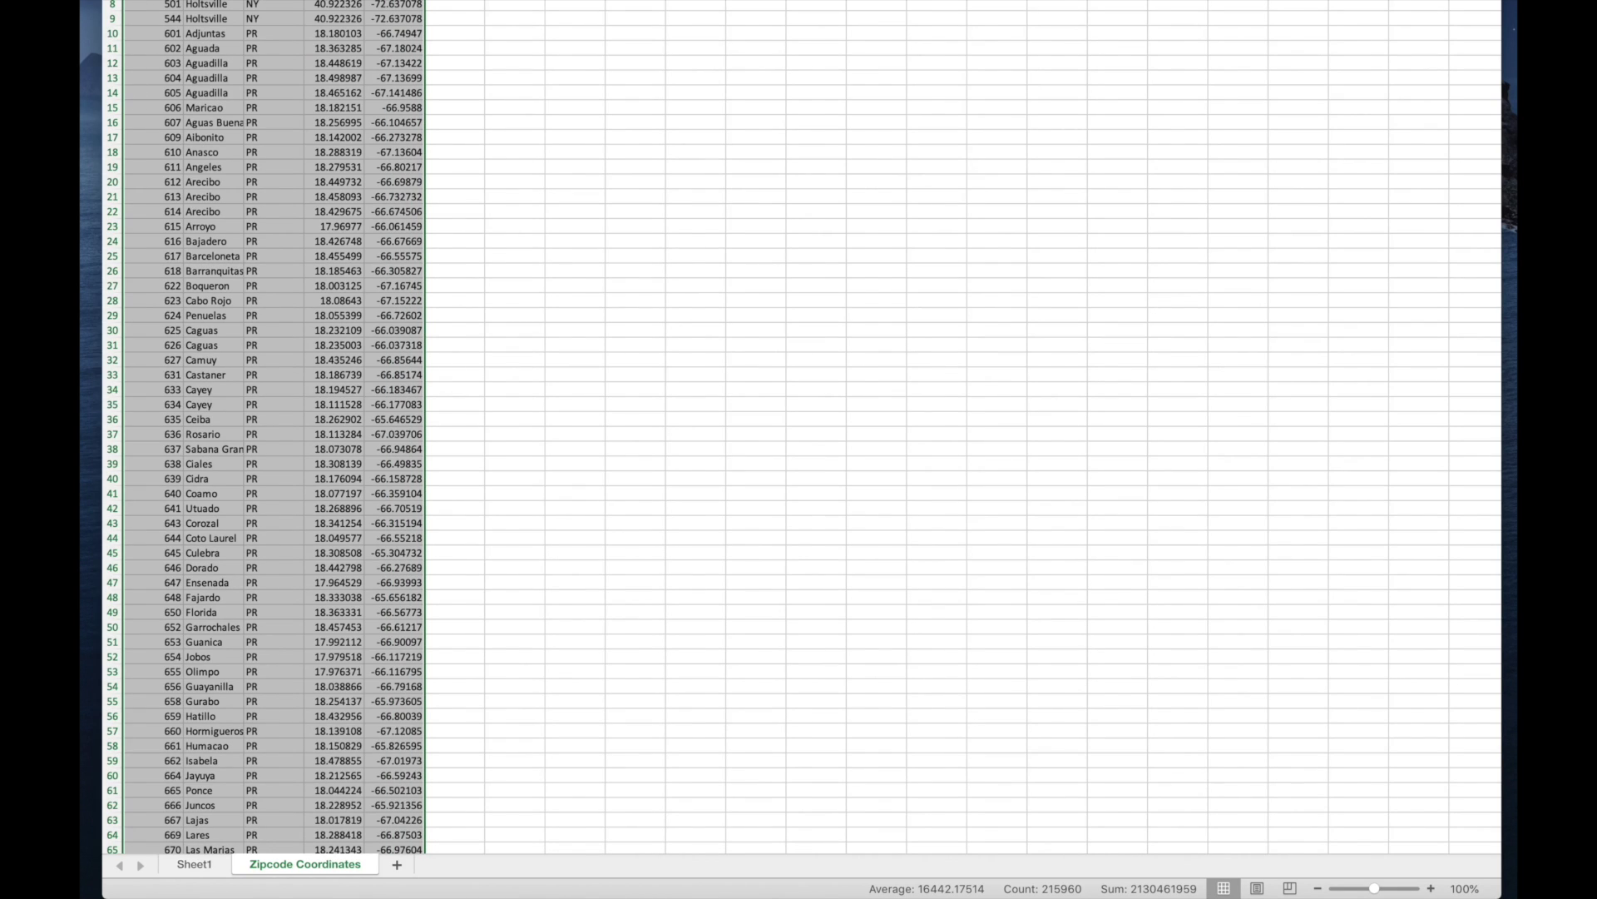
scroll(151, 584, down, 10)
scroll(151, 584, down, 20)
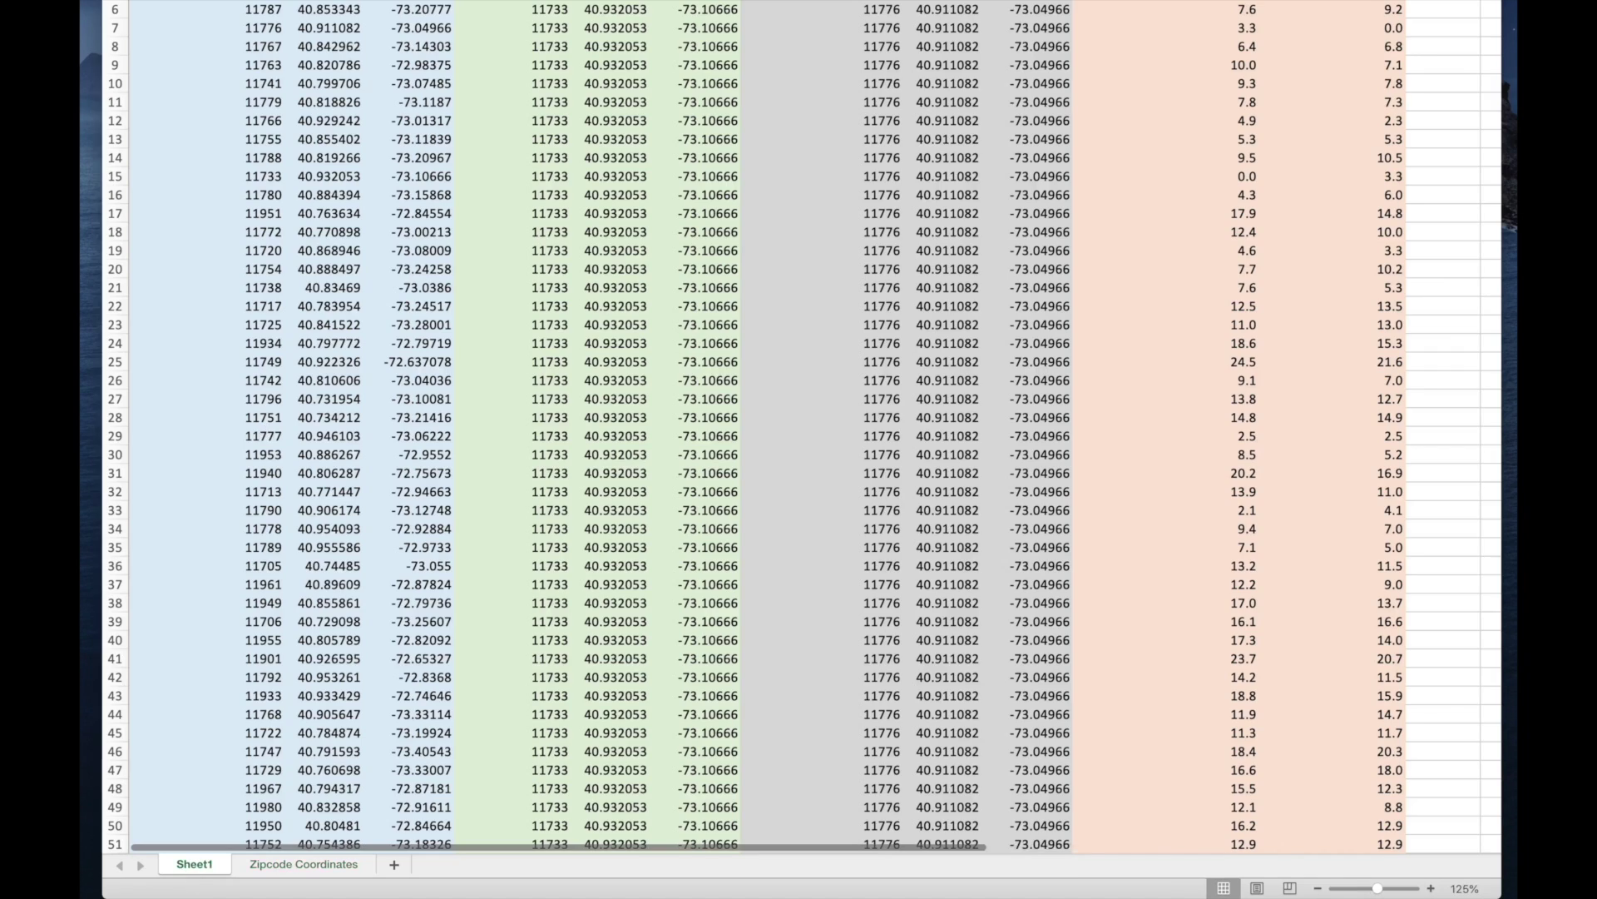
scroll(249, 499, up, 3)
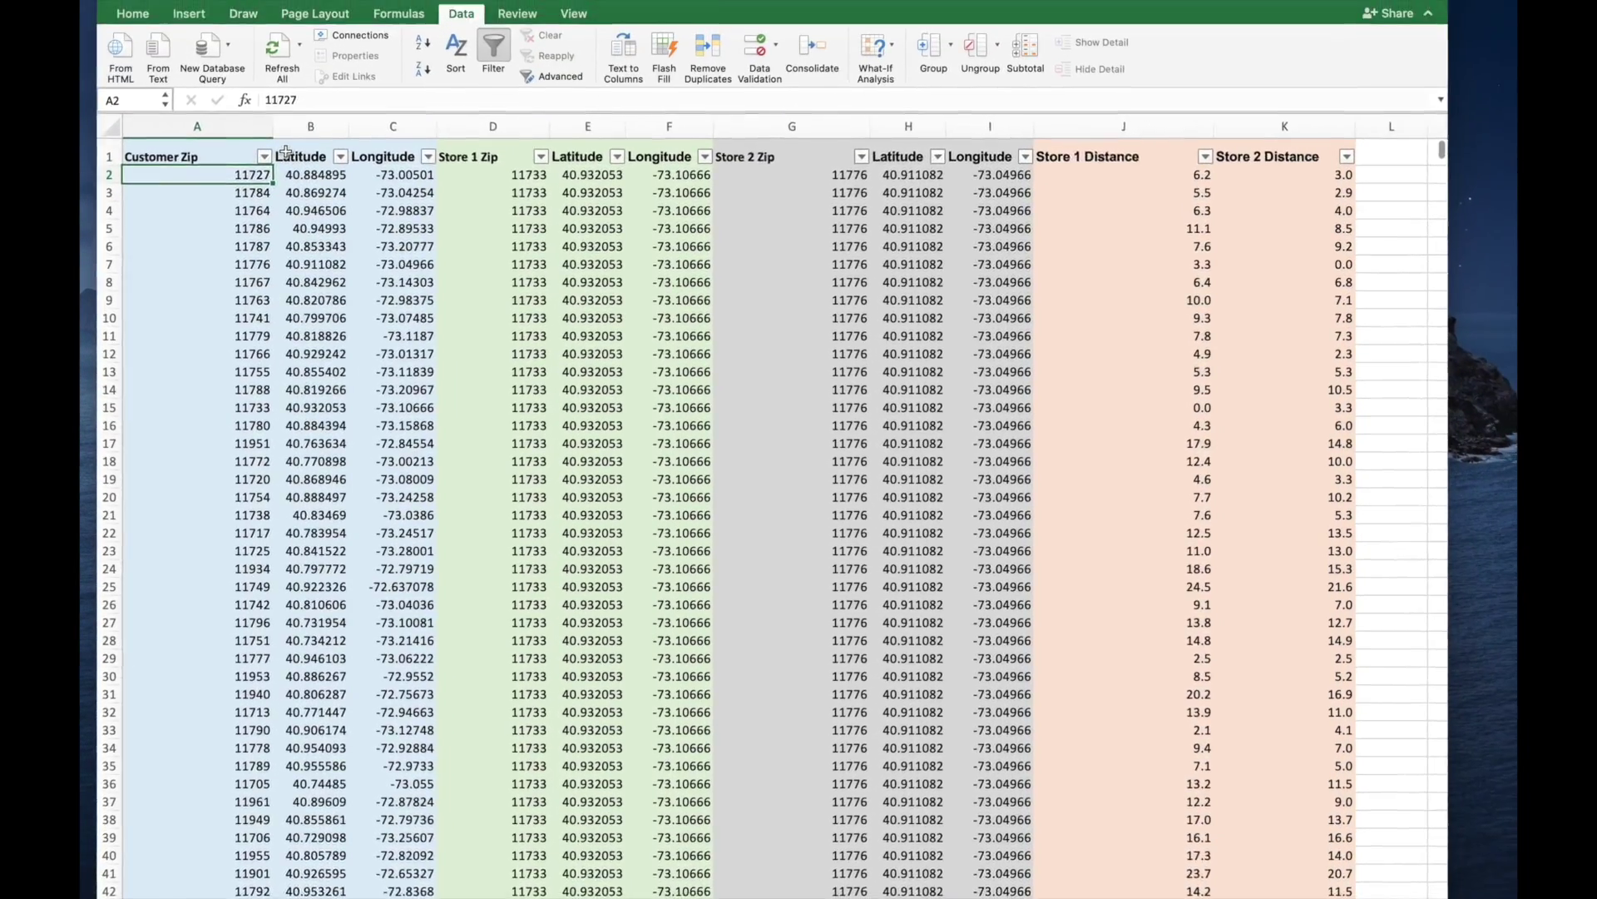
text(10012)
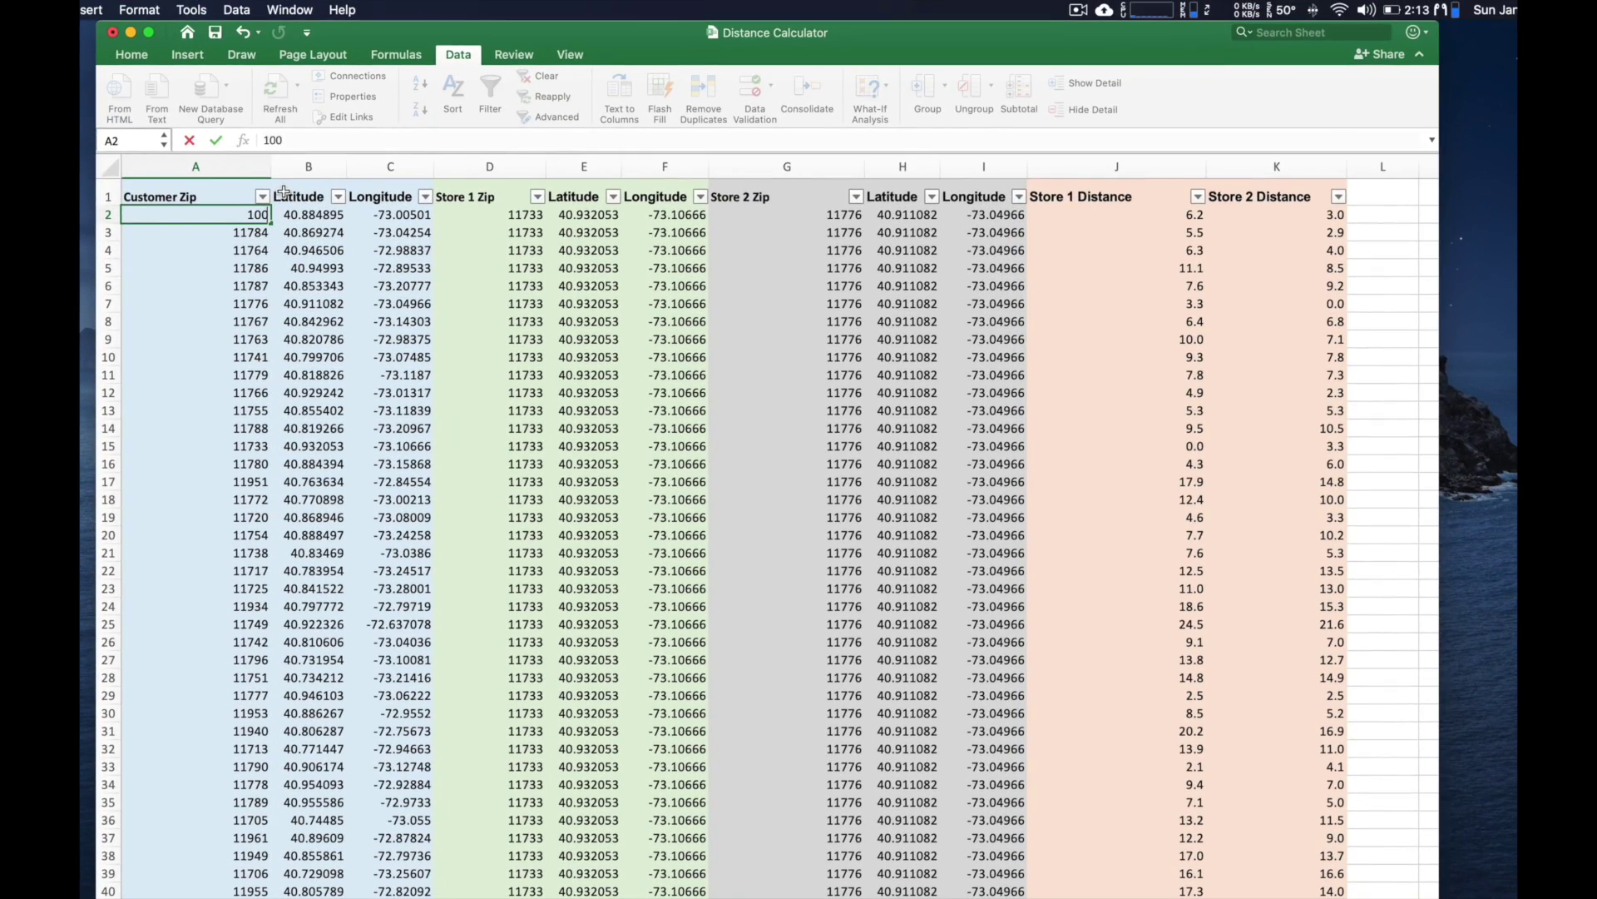
key(Return)
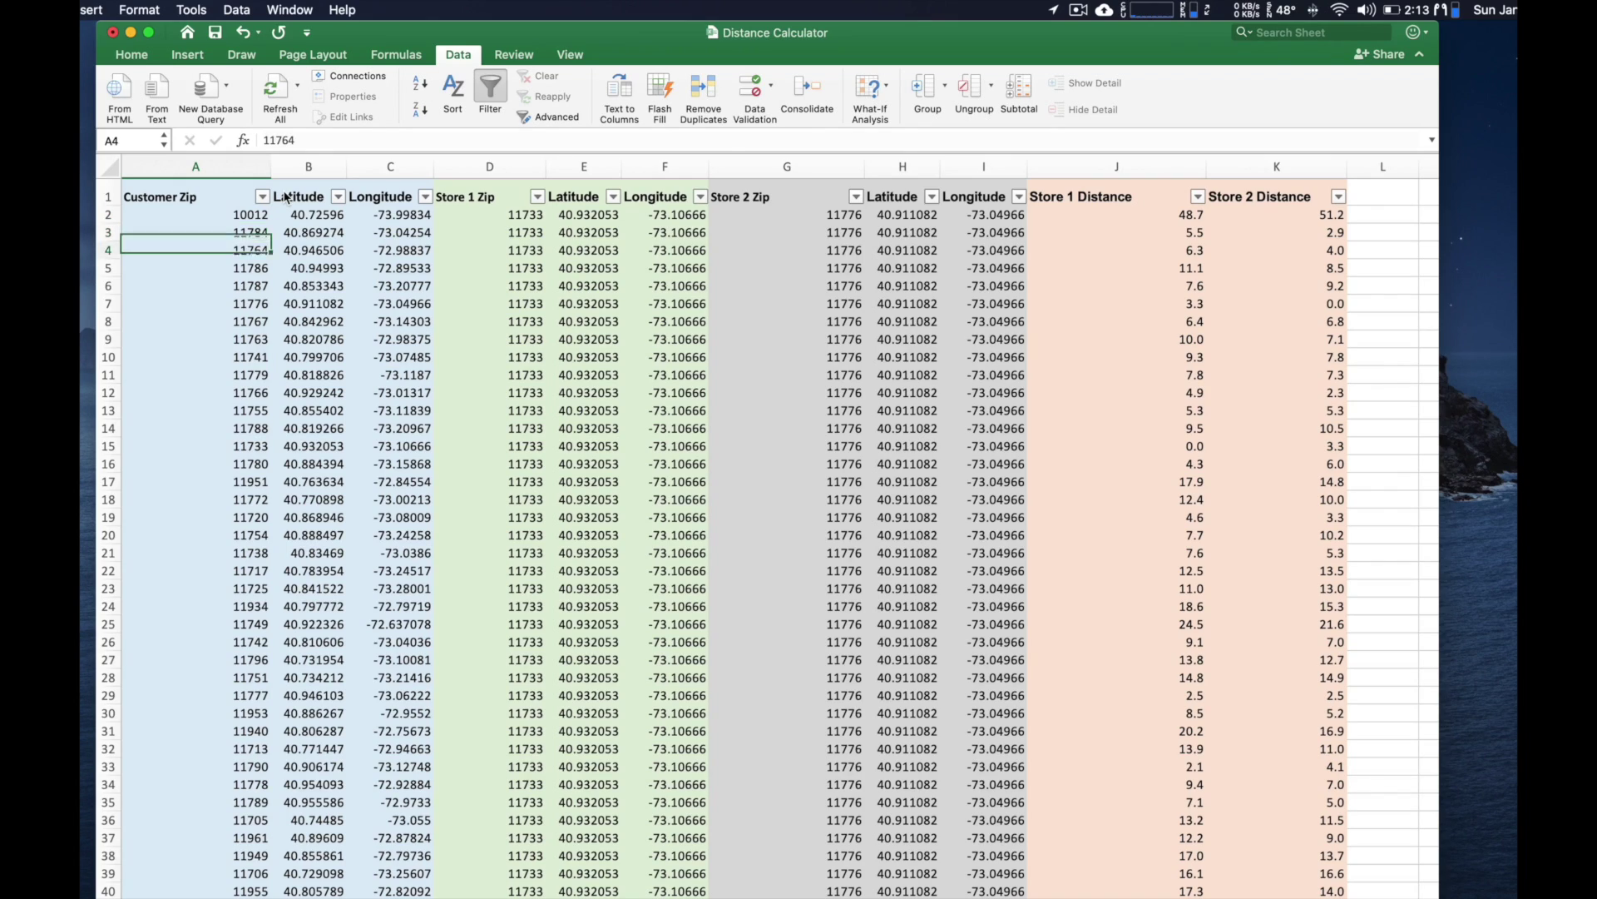
key(Up)
key(Right)
key(Right)
key(Left)
key(Left)
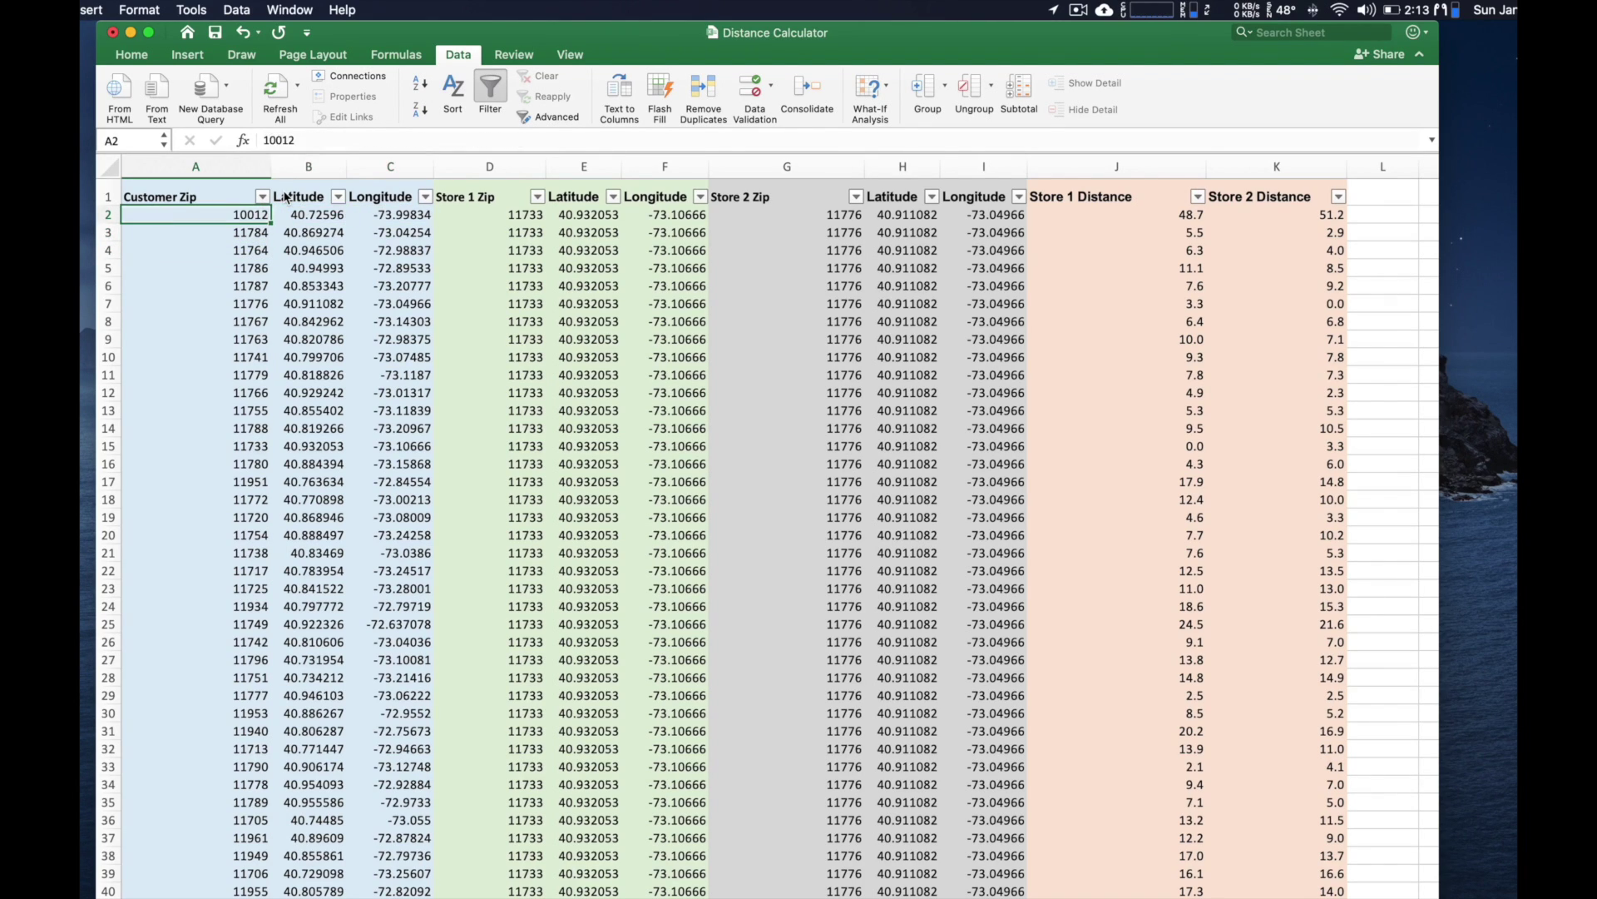
key(super+z)
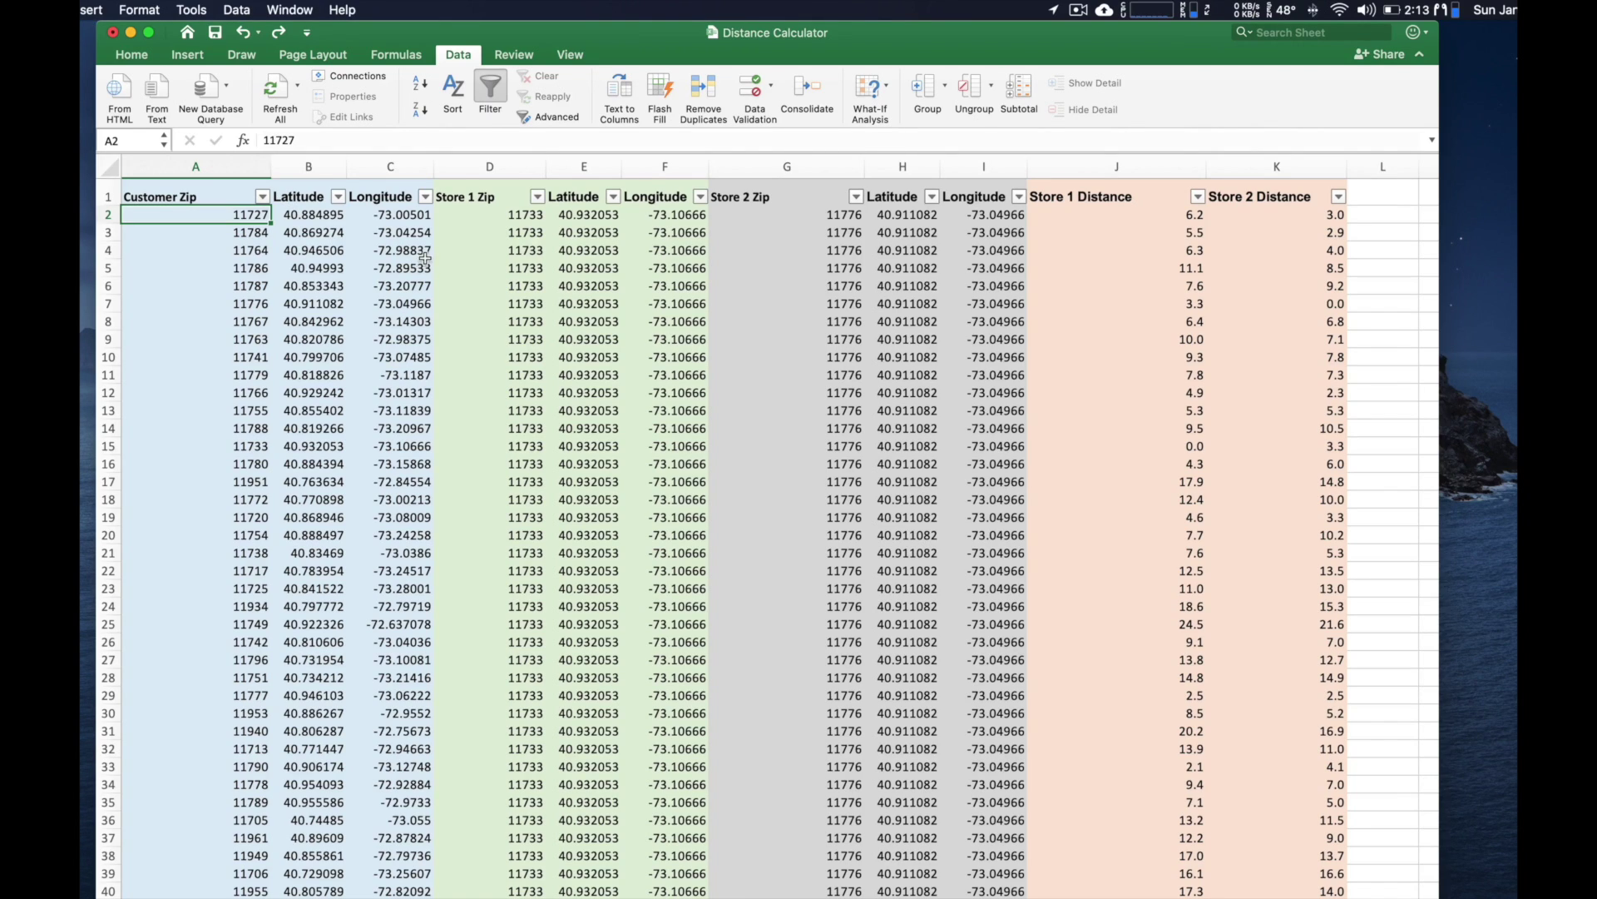
click(476, 215)
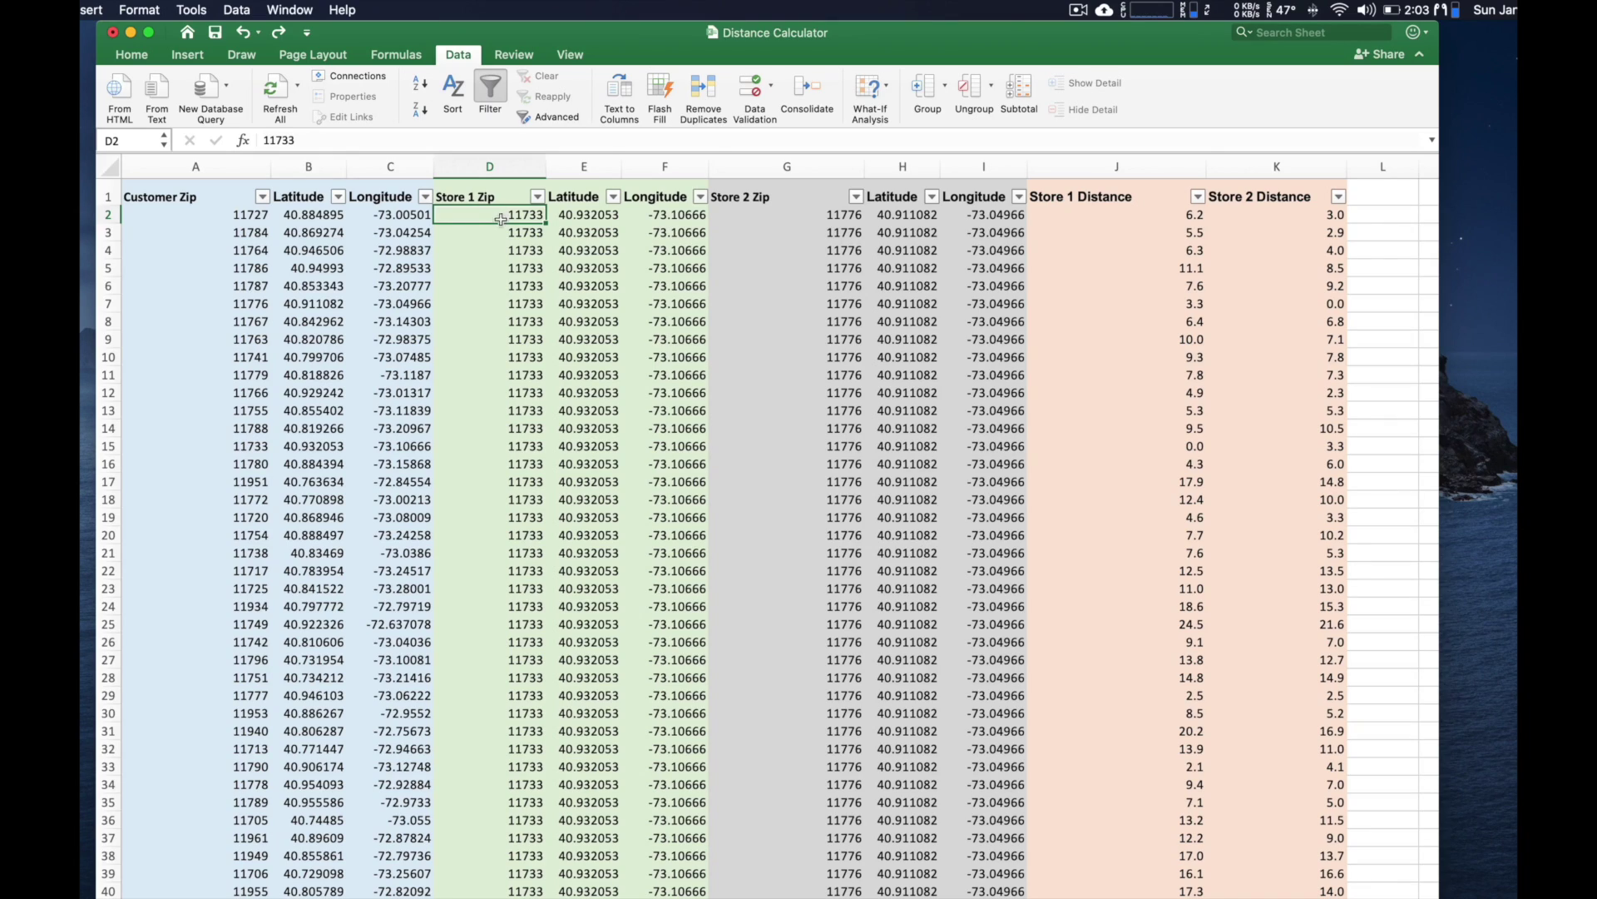
drag(582, 217, 699, 215)
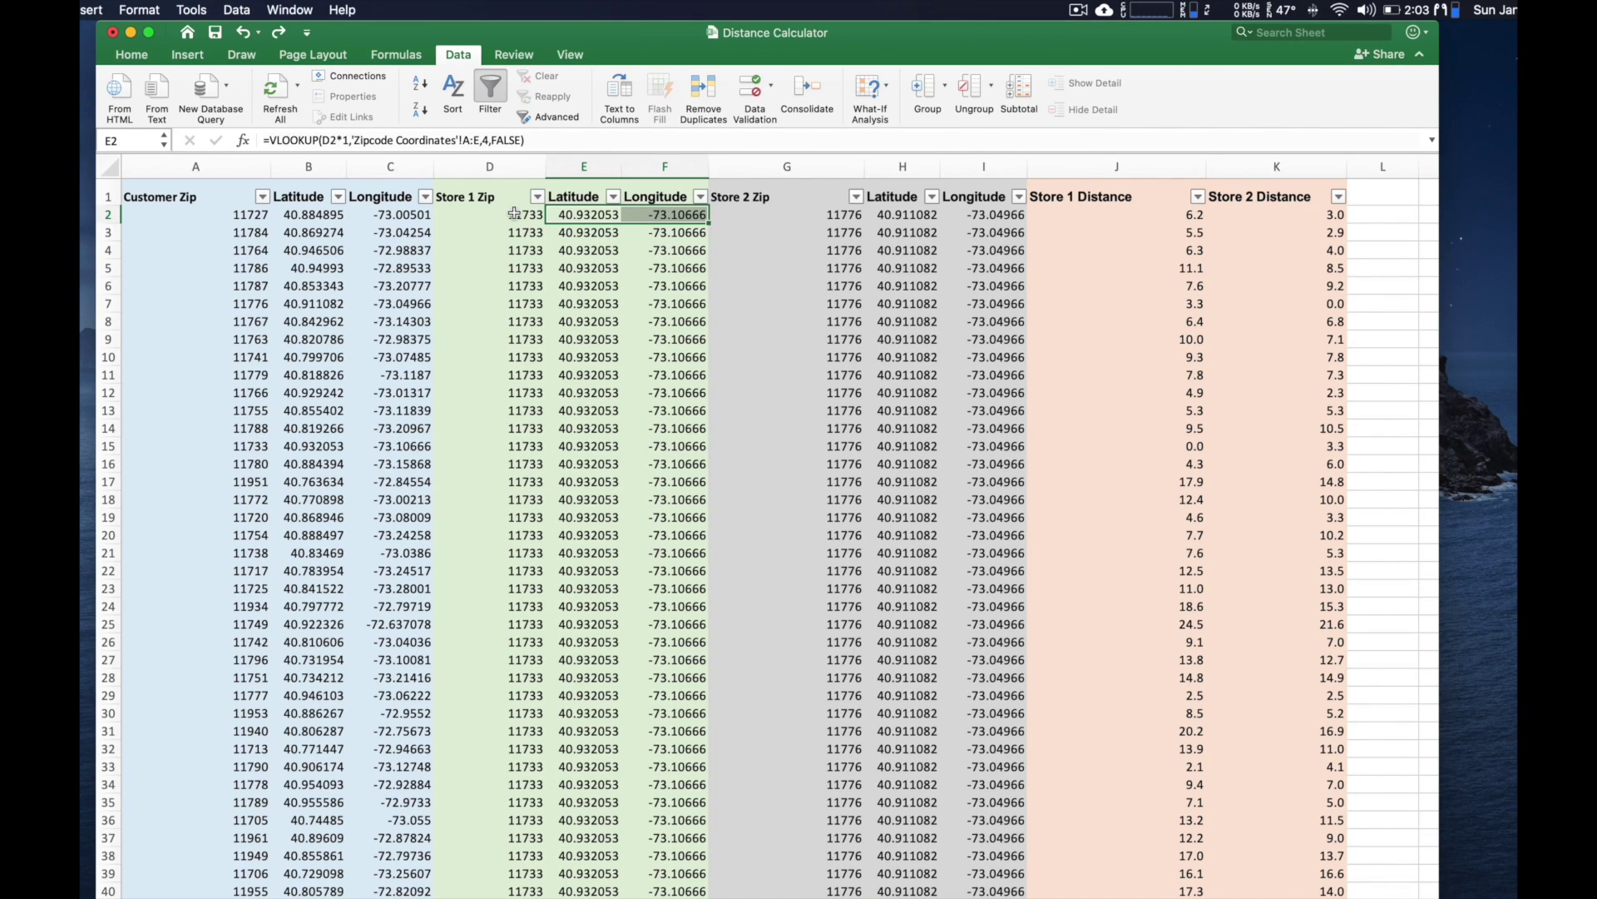
click(1090, 215)
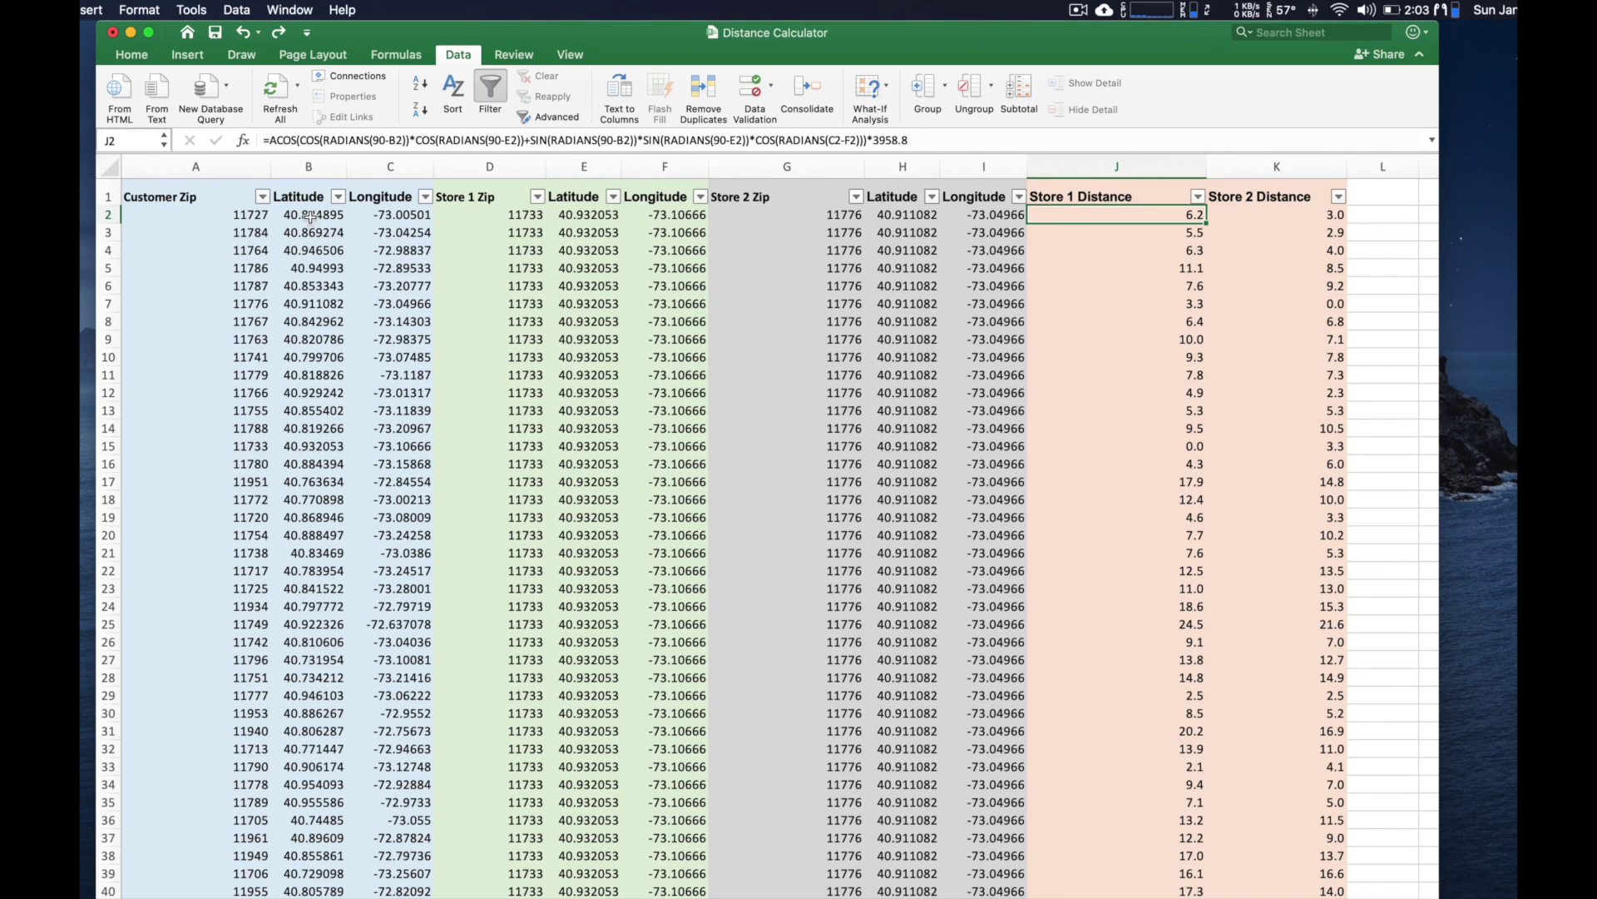
drag(326, 218, 399, 212)
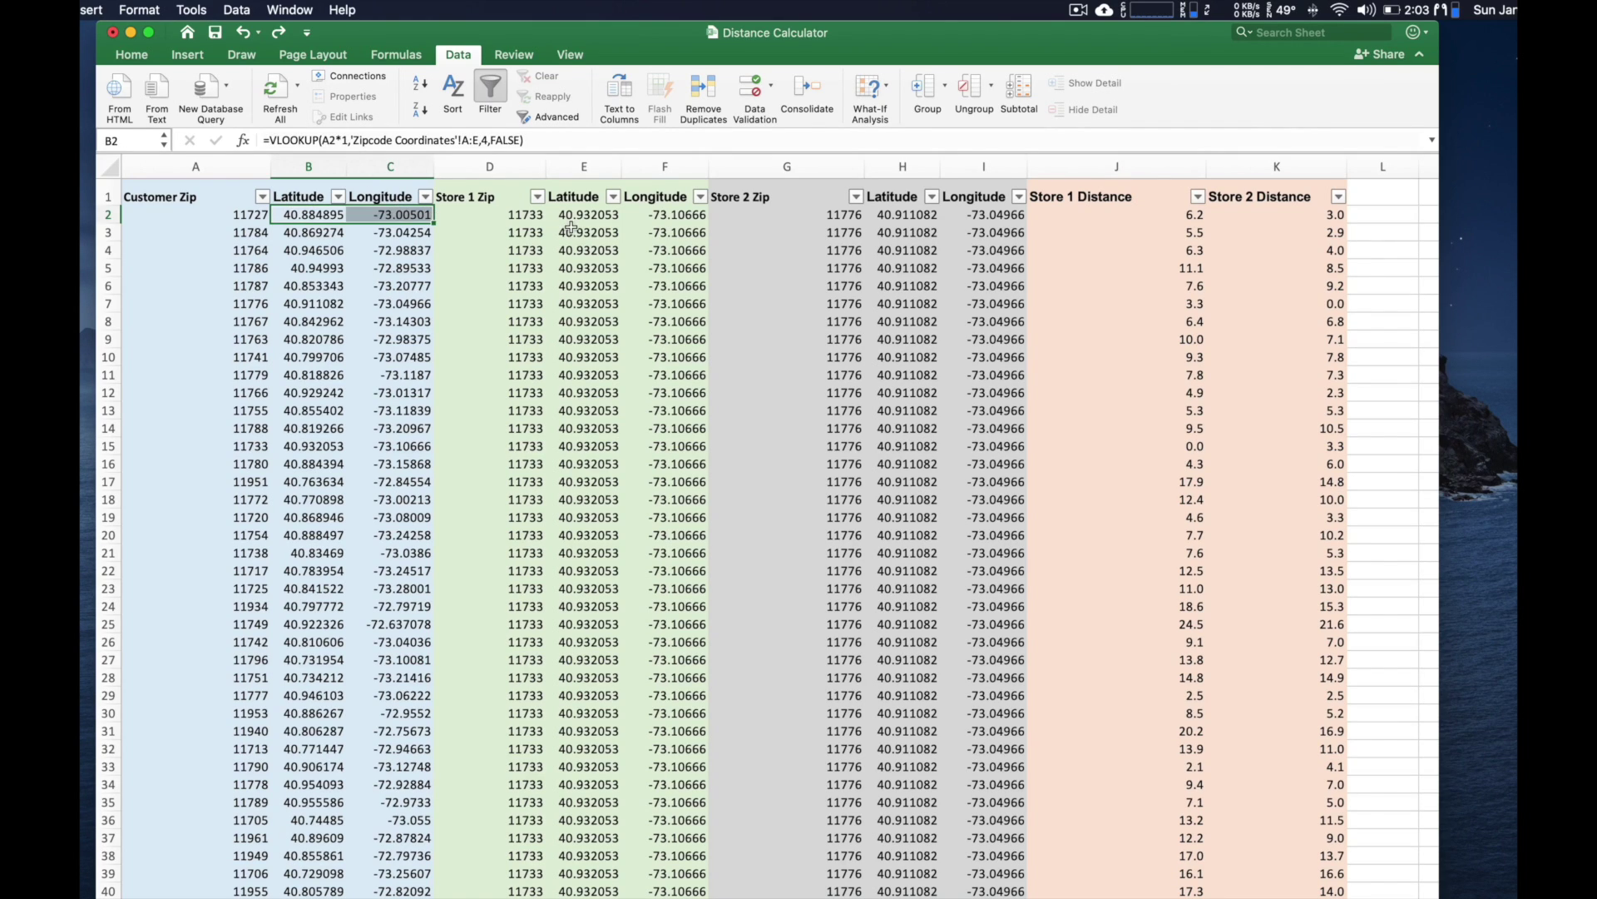
drag(587, 215, 668, 214)
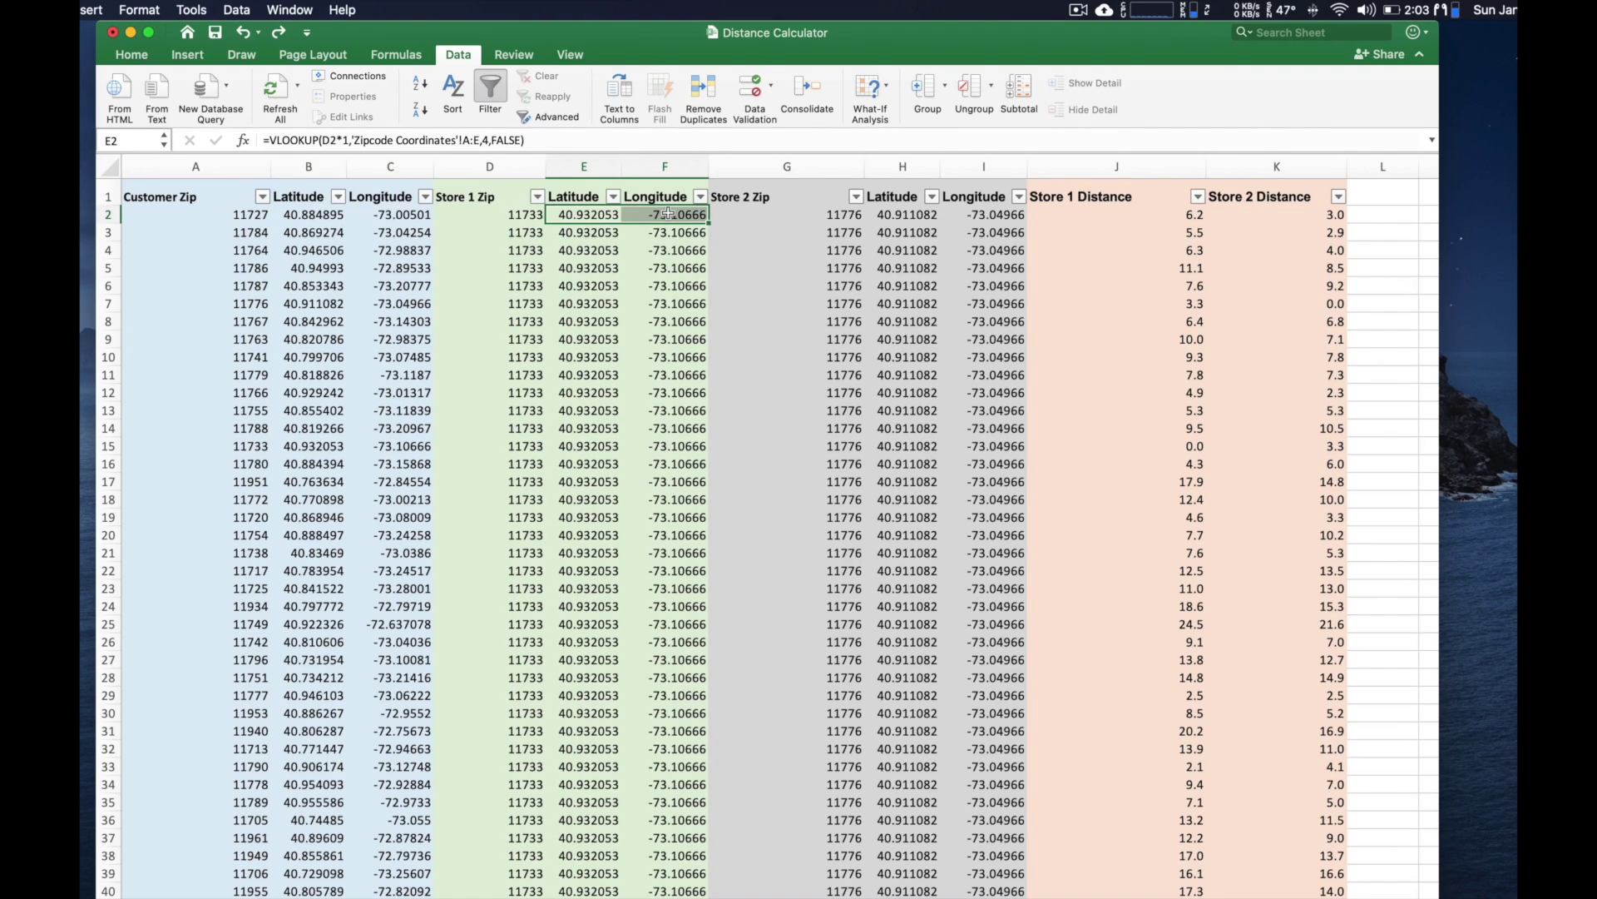
click(1071, 218)
click(470, 140)
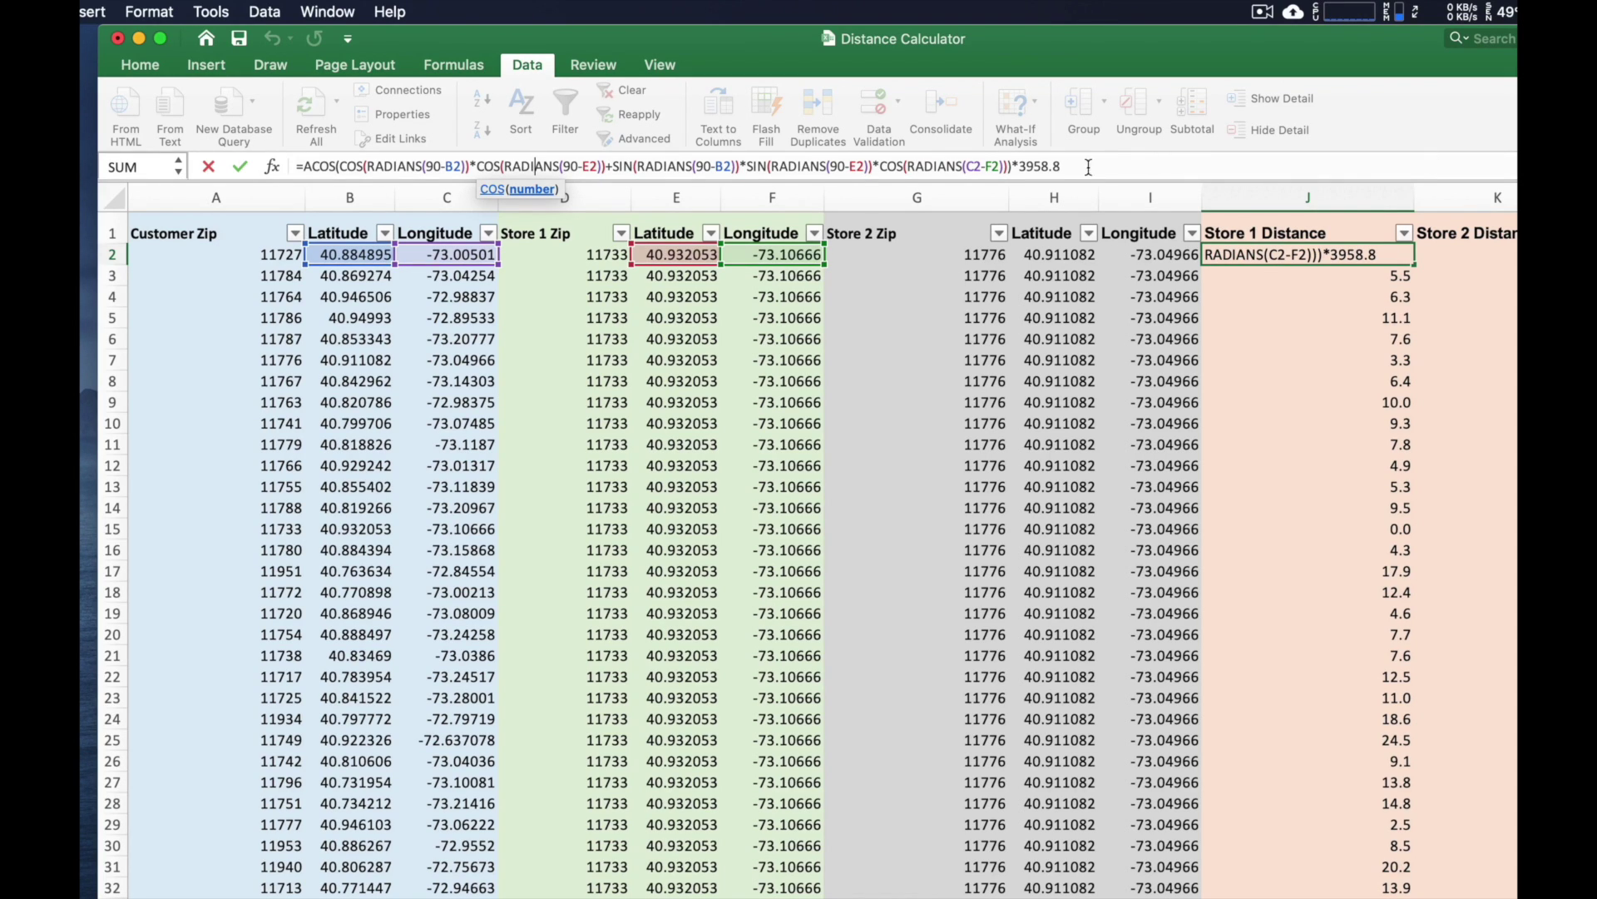
drag(1019, 167, 1067, 167)
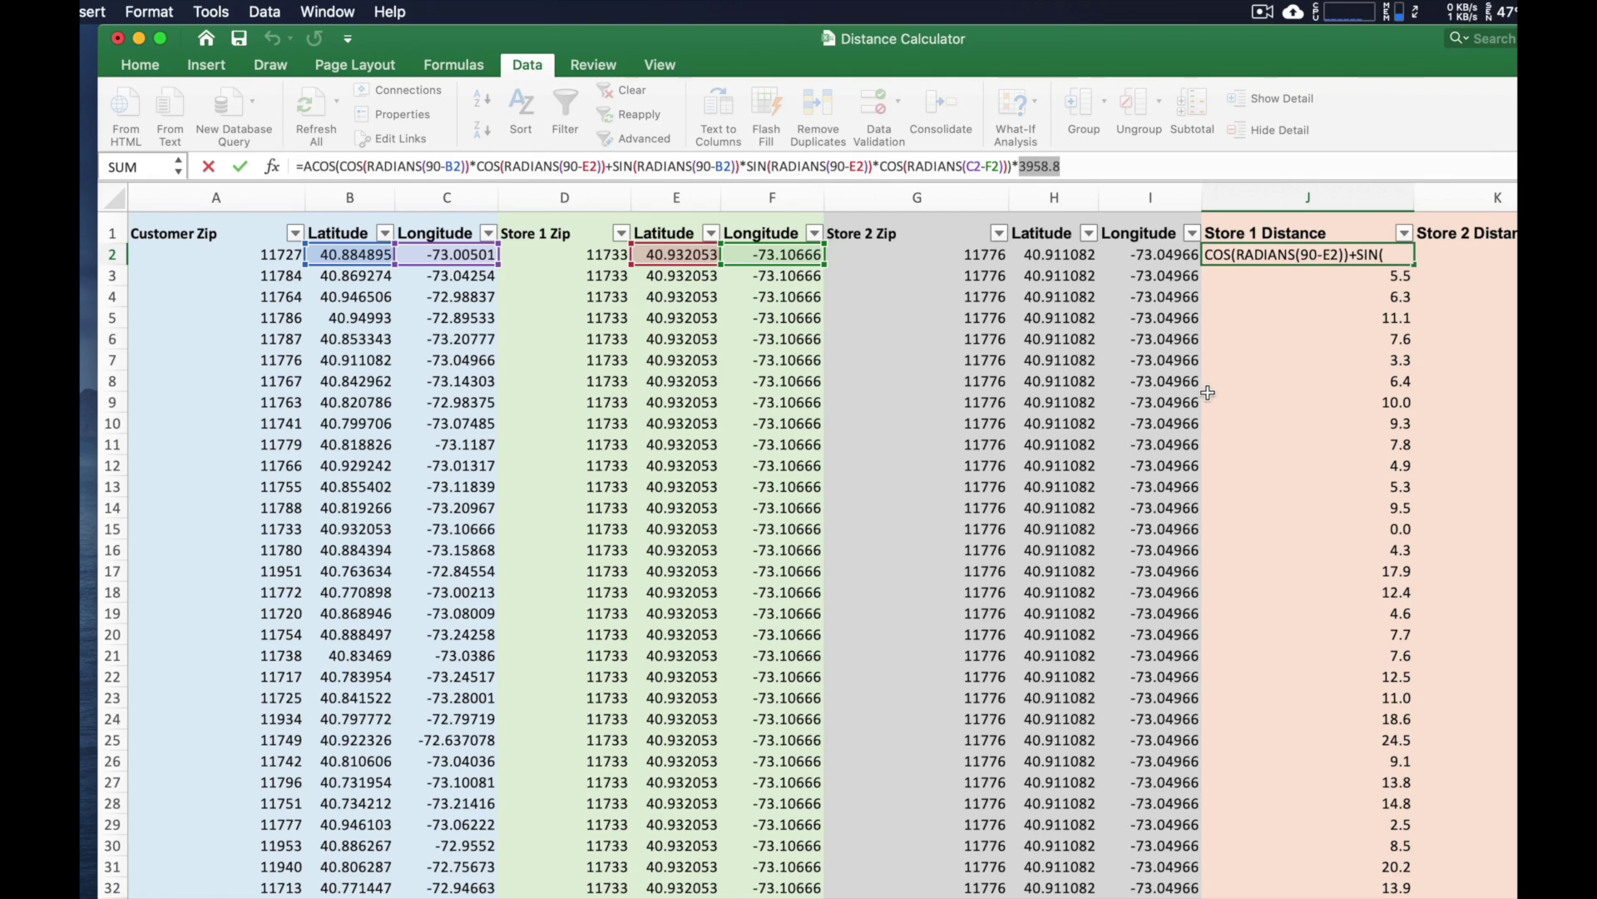
key(Return)
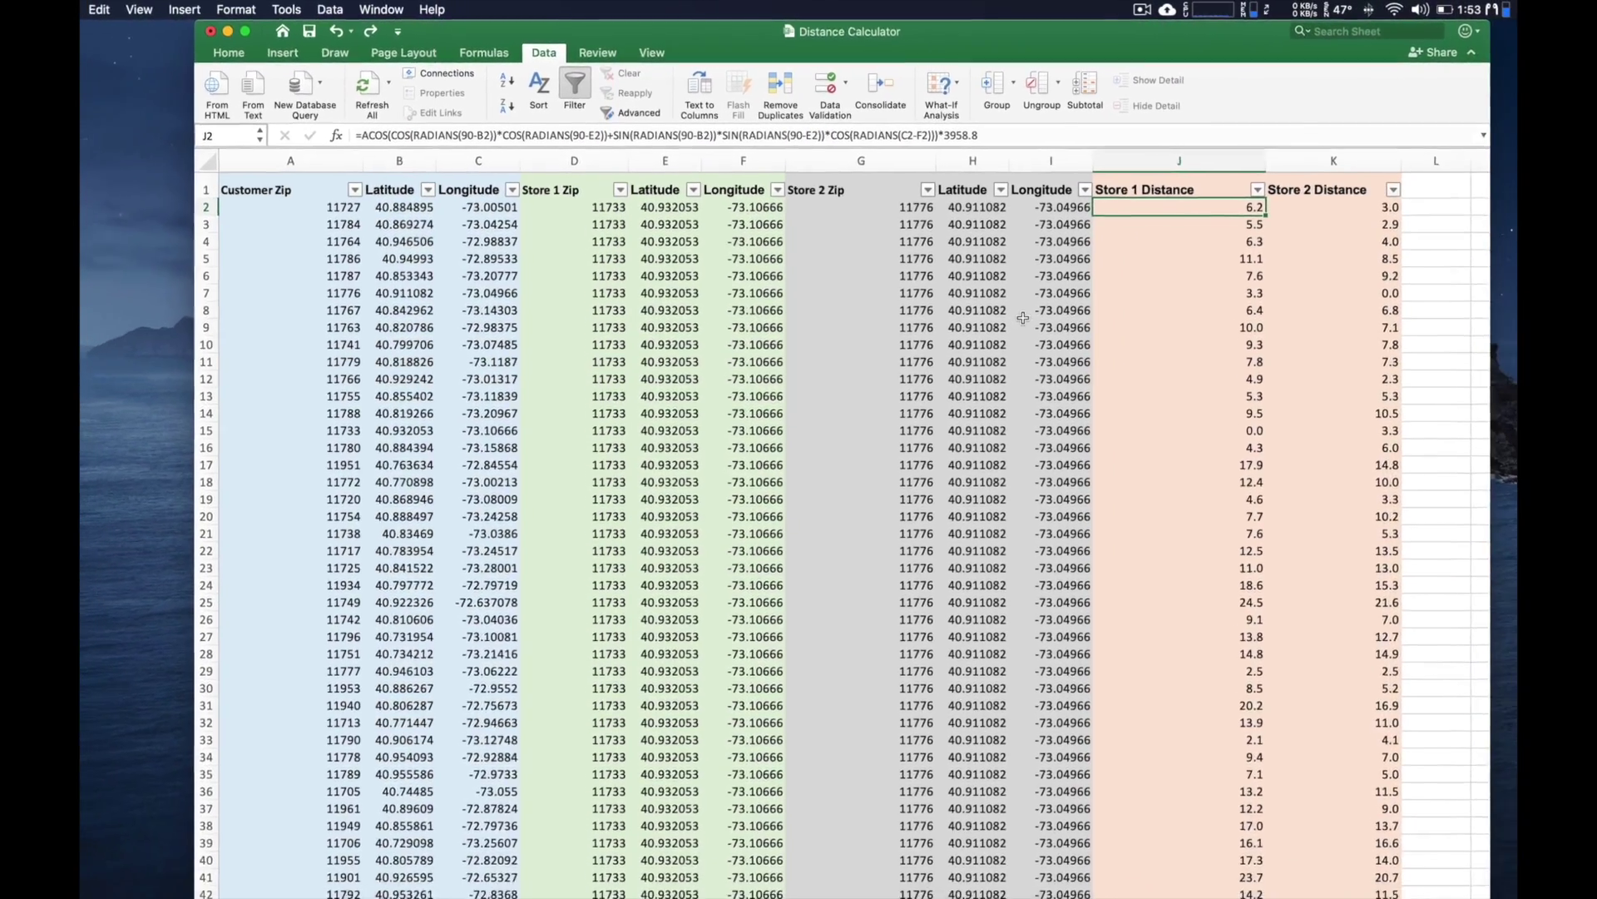
key(Home)
key(ctrl+Right)
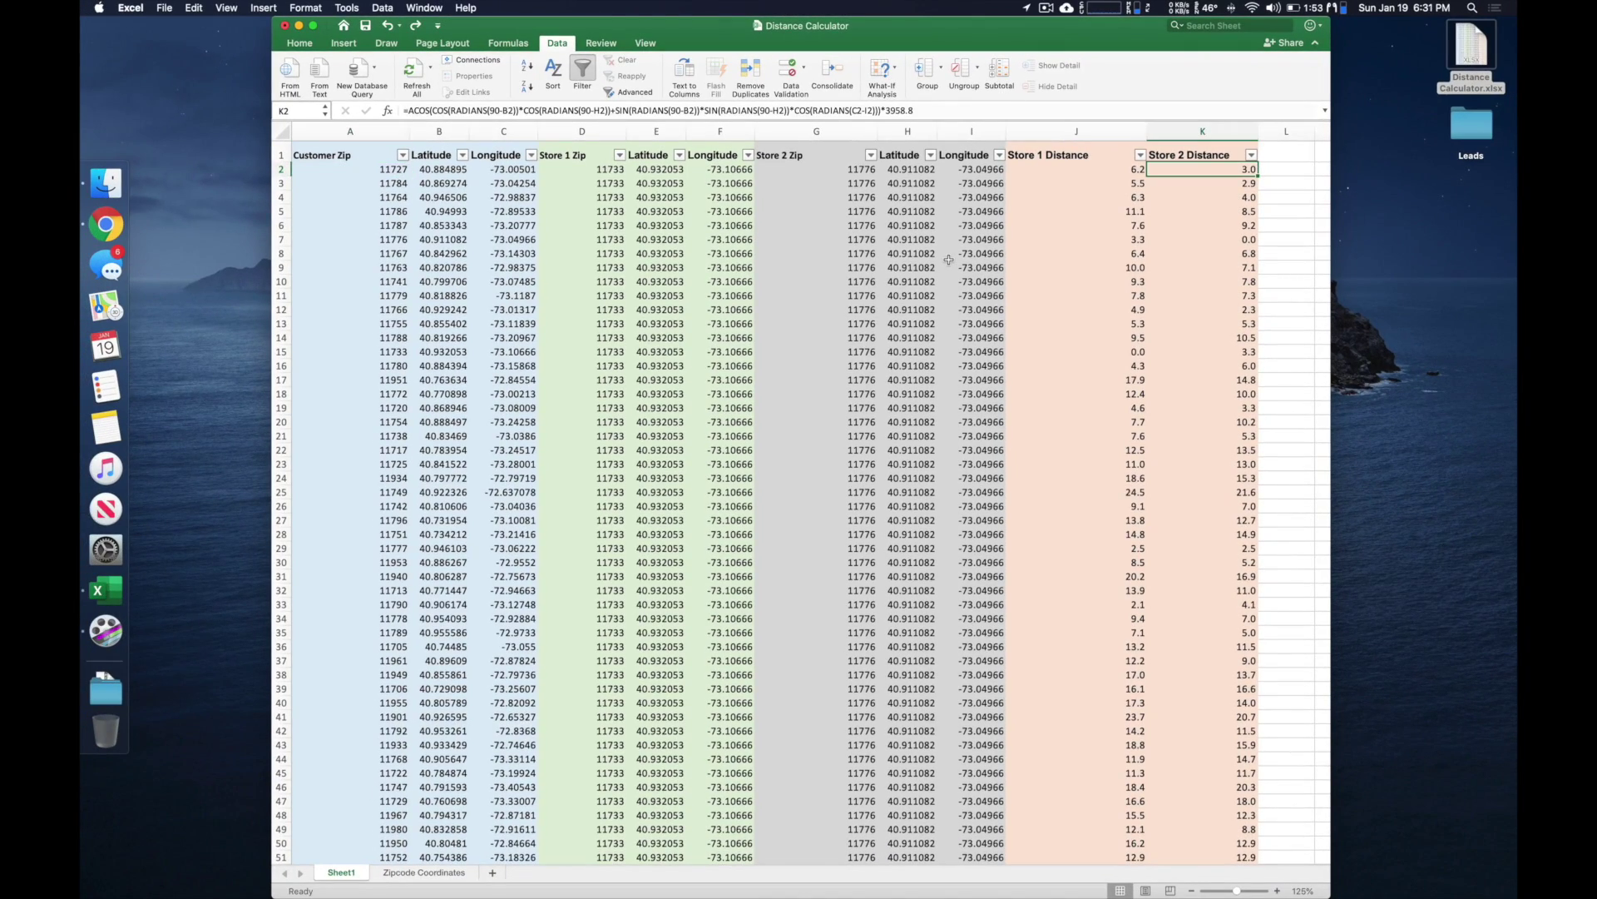